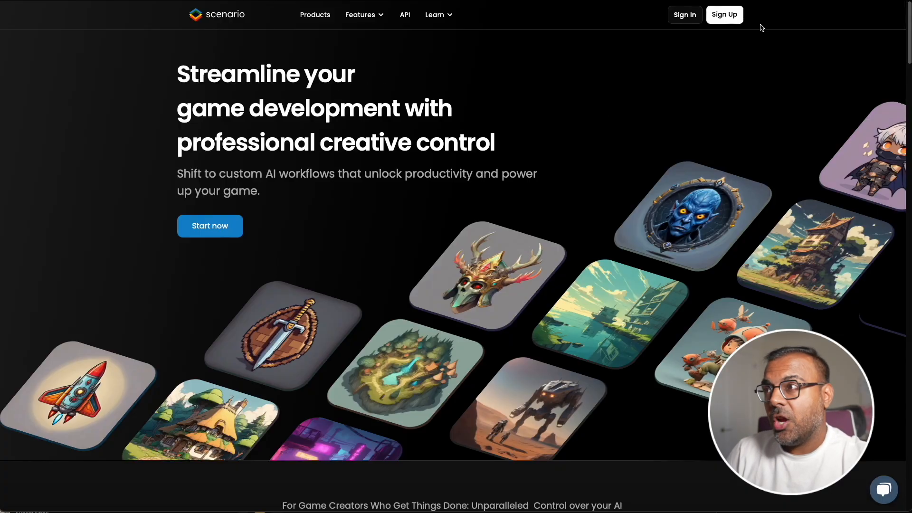
# Sign up for a Scenario account and open the models library
pyautogui.click(725, 14)
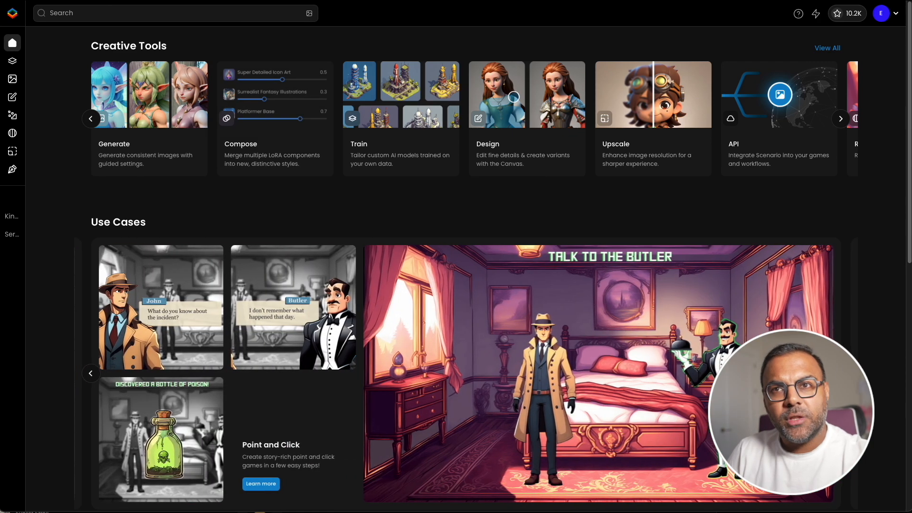
pyautogui.moveTo(25, 82)
pyautogui.click(43, 65)
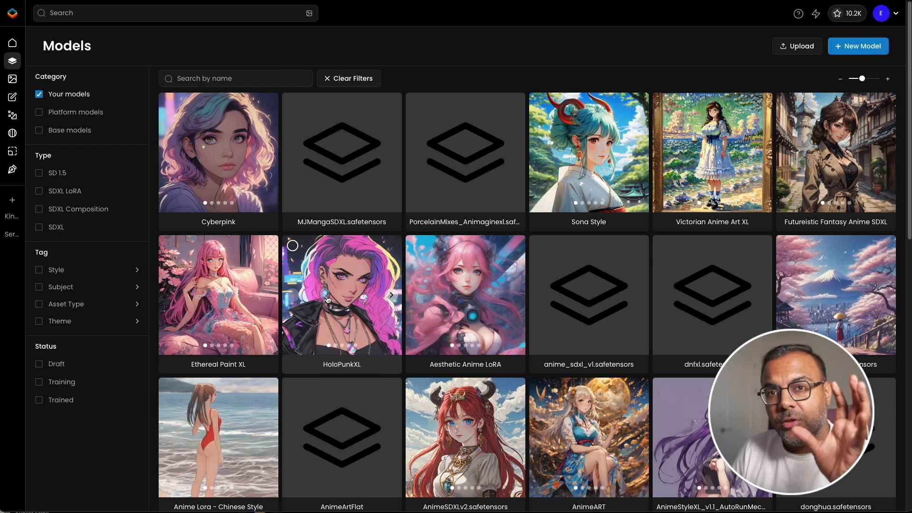
# Open the Sona Style model and view its details
pyautogui.click(618, 164)
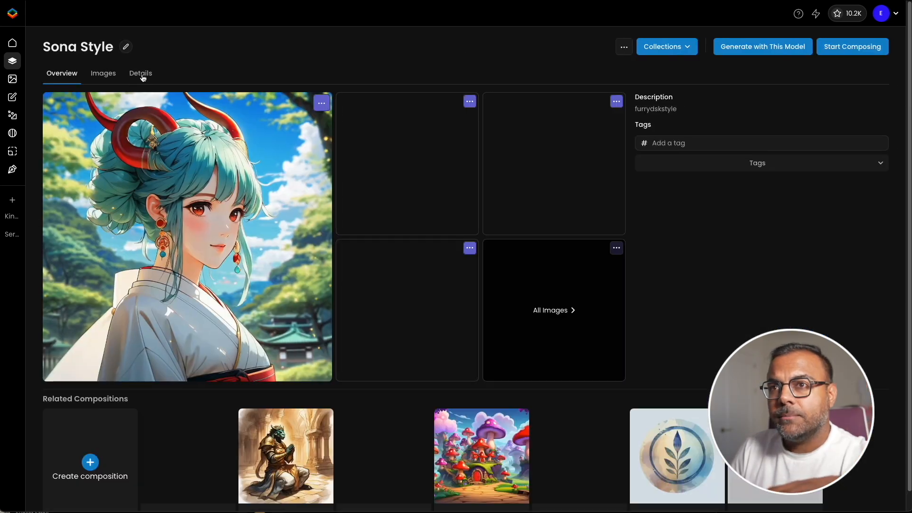
pyautogui.click(140, 75)
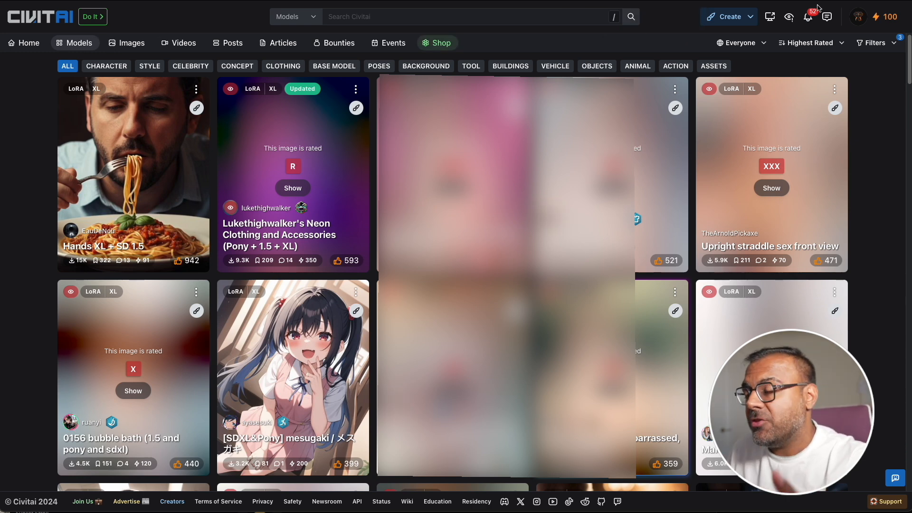
# Switch to Civitai, check the filters, browse the SDXL 1.0 LoRA models and open the Mayumi Saegusa model page
pyautogui.click(881, 42)
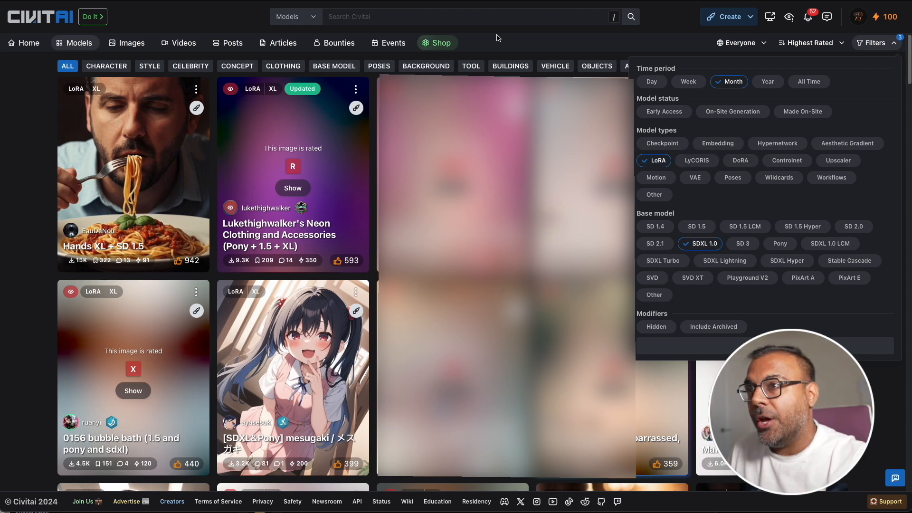
pyautogui.scroll(-10, 381, 161)
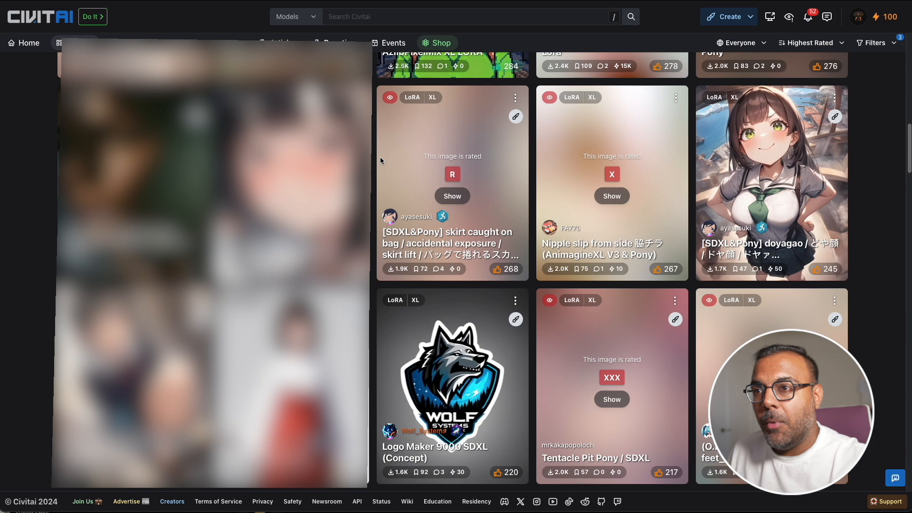
pyautogui.scroll(-6, 483, 179)
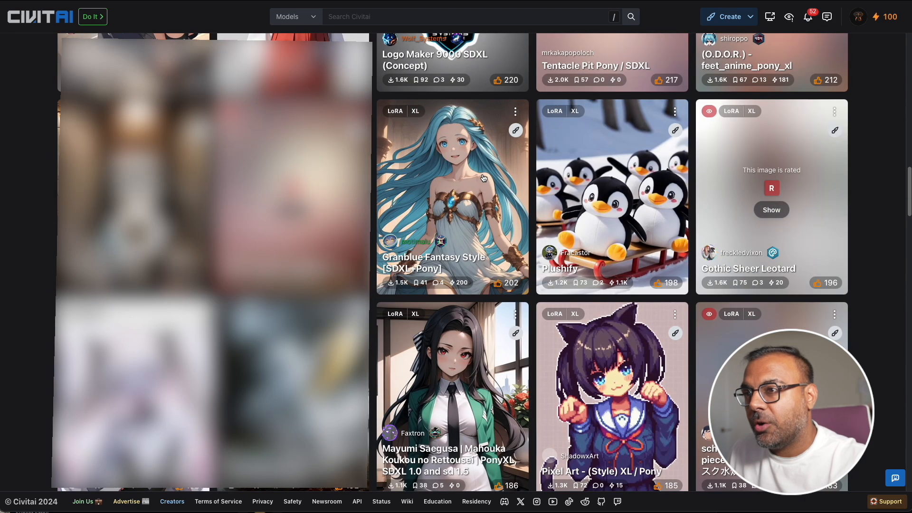
pyautogui.scroll(-4, 471, 228)
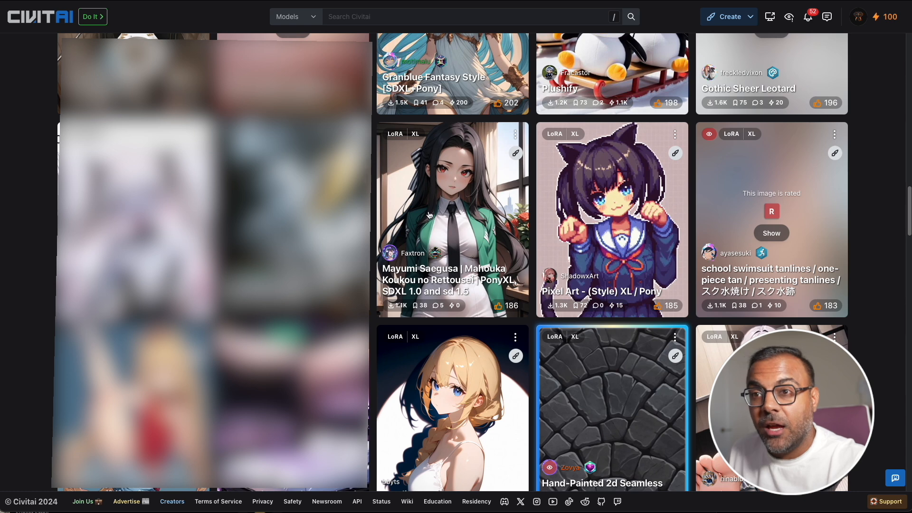
pyautogui.scroll(1, 429, 214)
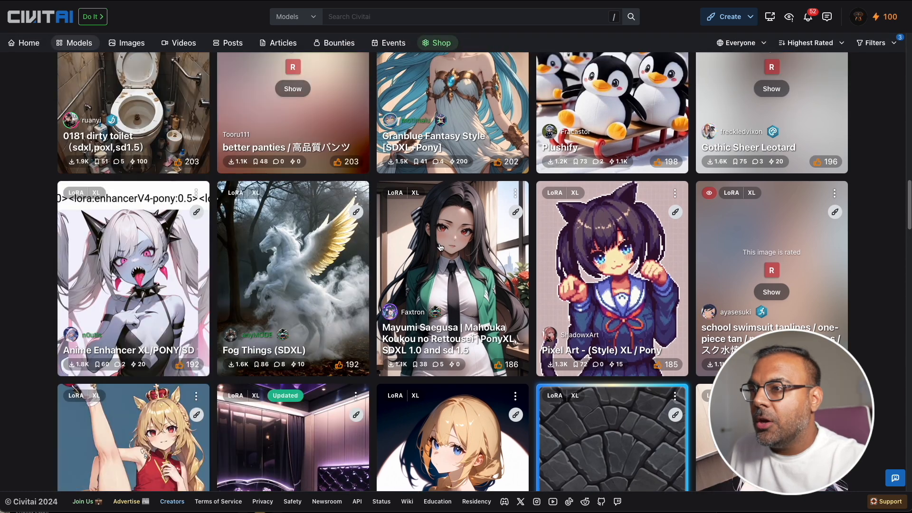
pyautogui.click(475, 240)
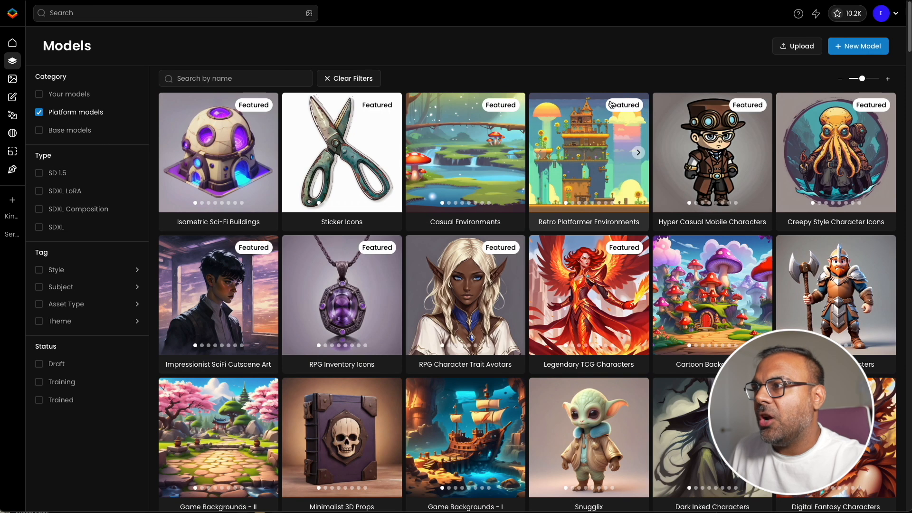
# Switch to Scenario and upload Mayumi Saegusa-SDXL-lora-Faxtron.safetensors as a new pre-trained model
pyautogui.click(866, 46)
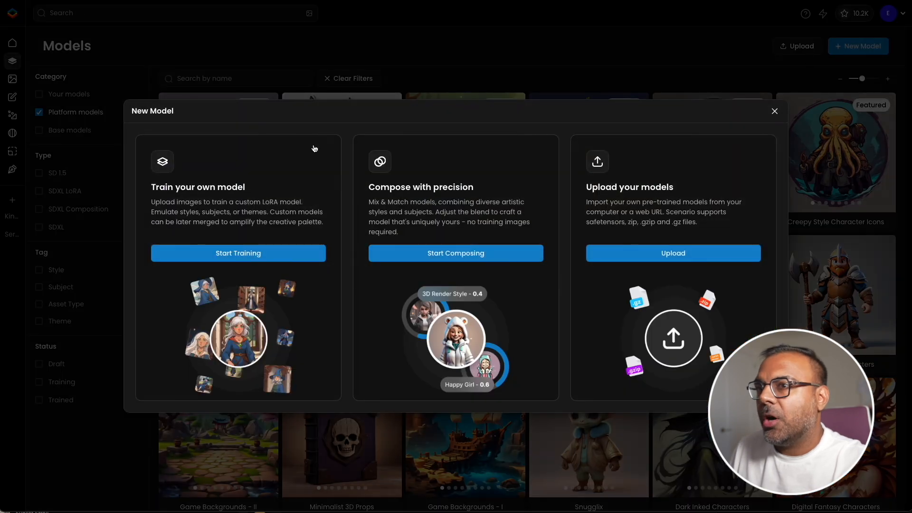
pyautogui.click(675, 252)
pyautogui.moveTo(588, 224); pyautogui.dragTo(444, 259)
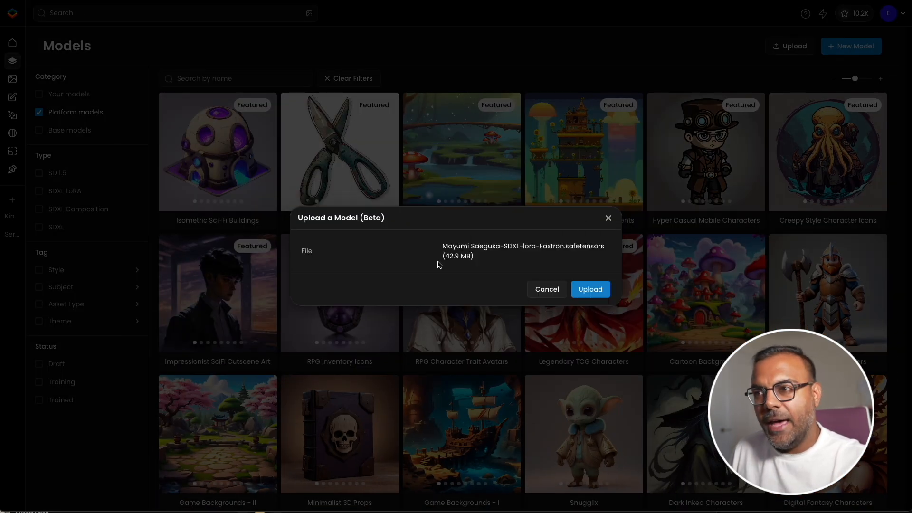
pyautogui.click(603, 292)
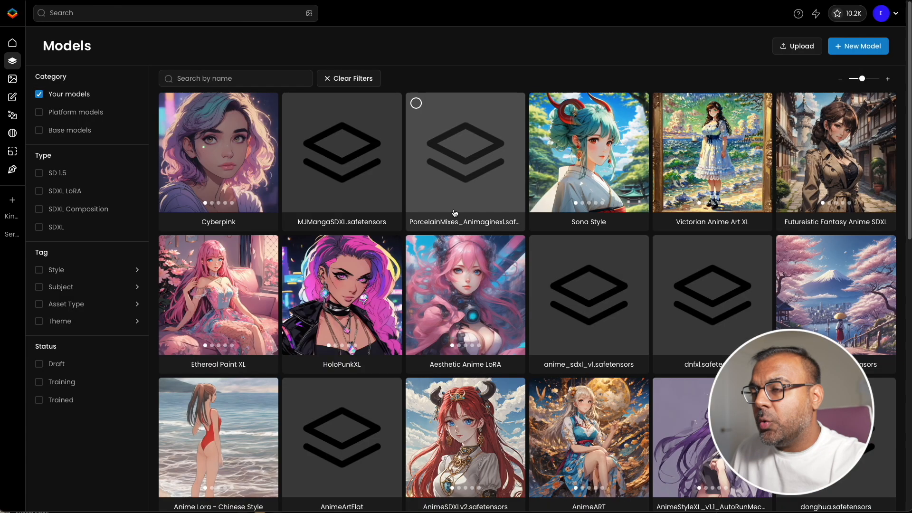
# Rename the AnimeSDXLv2.safetensors model to AnimeSDXLv2 and look at its thumbnail options
pyautogui.scroll(-6, 455, 361)
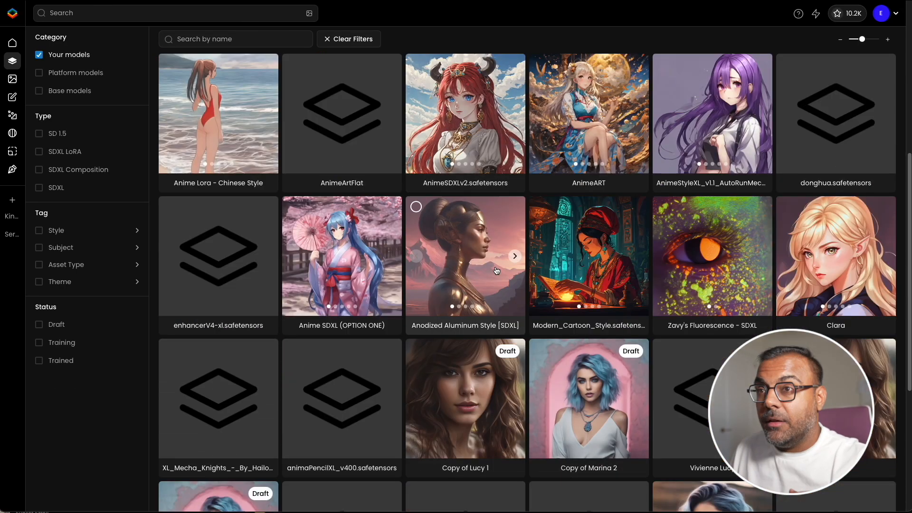
pyautogui.scroll(1, 479, 259)
pyautogui.scroll(3, 480, 257)
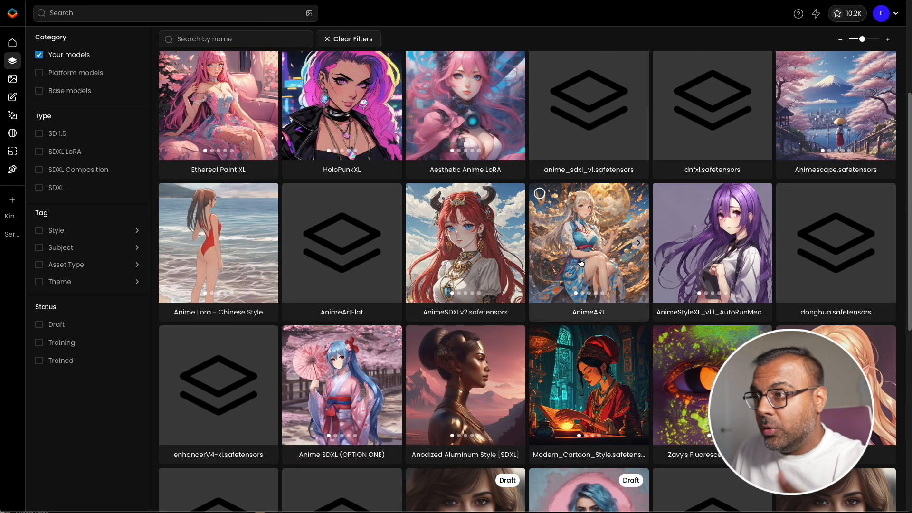
pyautogui.click(469, 257)
pyautogui.click(133, 47)
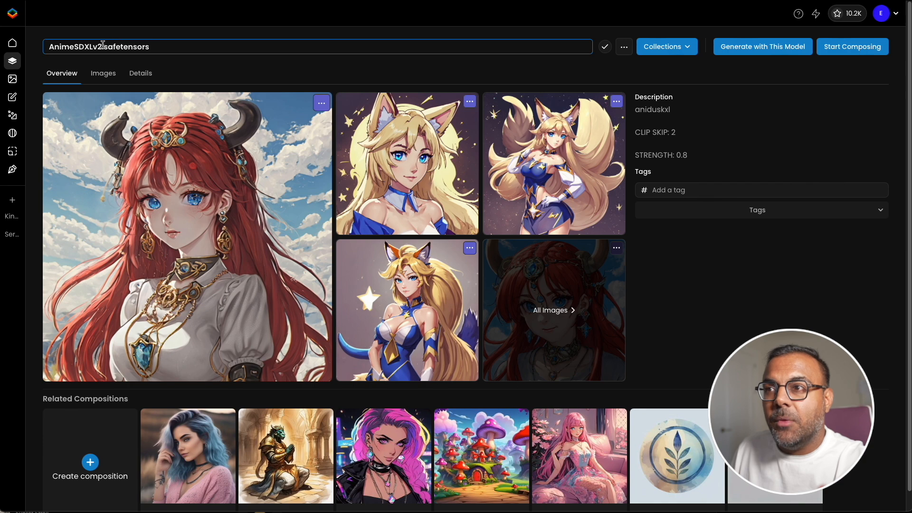
pyautogui.hotkey('shift', 'End')
pyautogui.press('BackSpace')
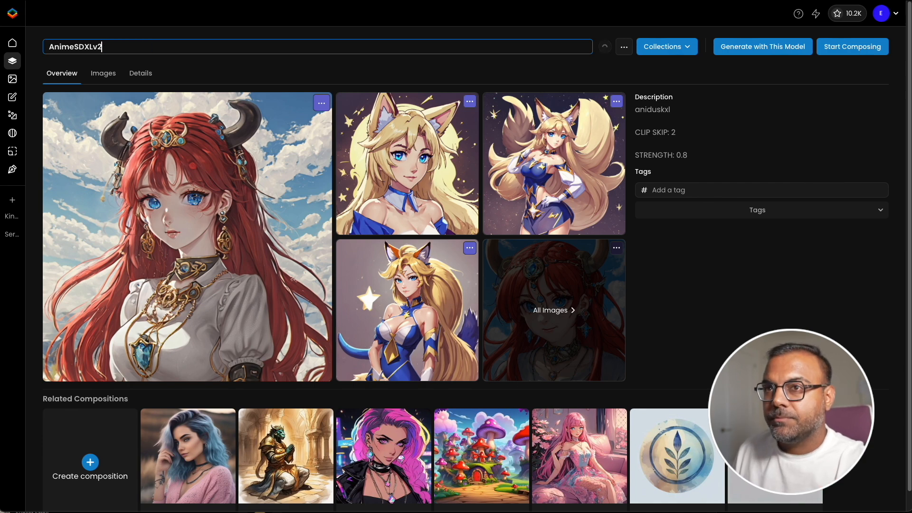
pyautogui.click(322, 102)
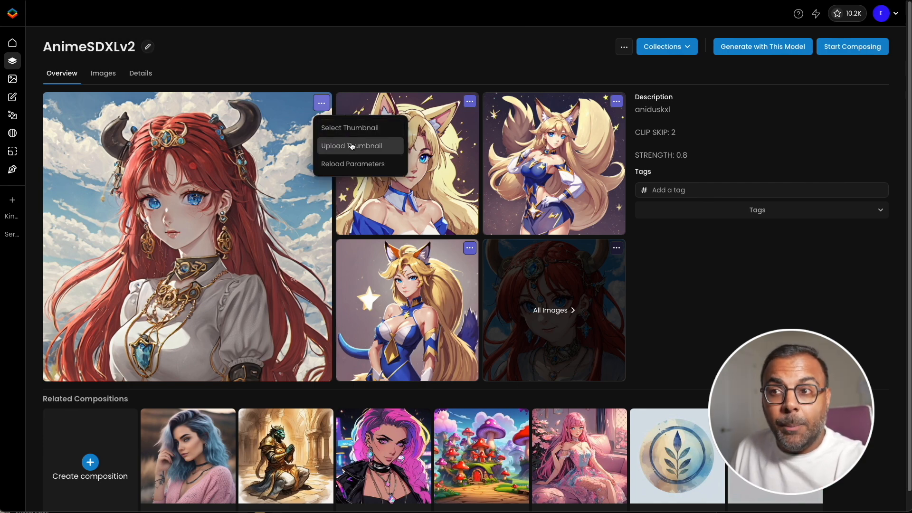
pyautogui.click(378, 61)
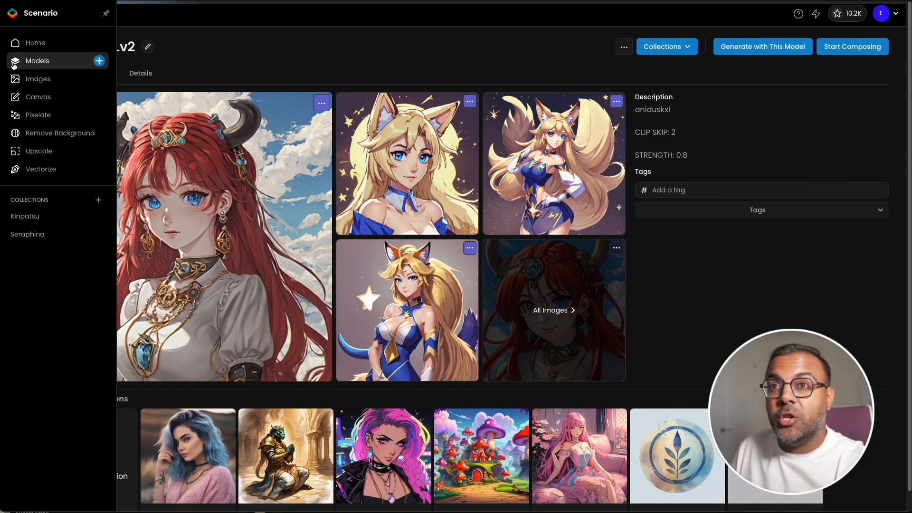
# Open the AnimeART model from your own models and go to image generation with it
pyautogui.click(21, 61)
pyautogui.scroll(-5, 547, 280)
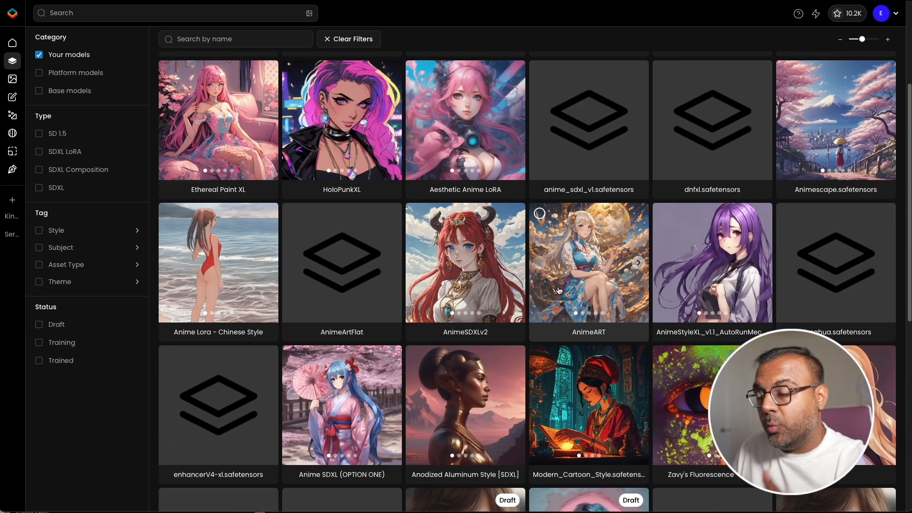
pyautogui.scroll(1, 522, 292)
pyautogui.click(603, 291)
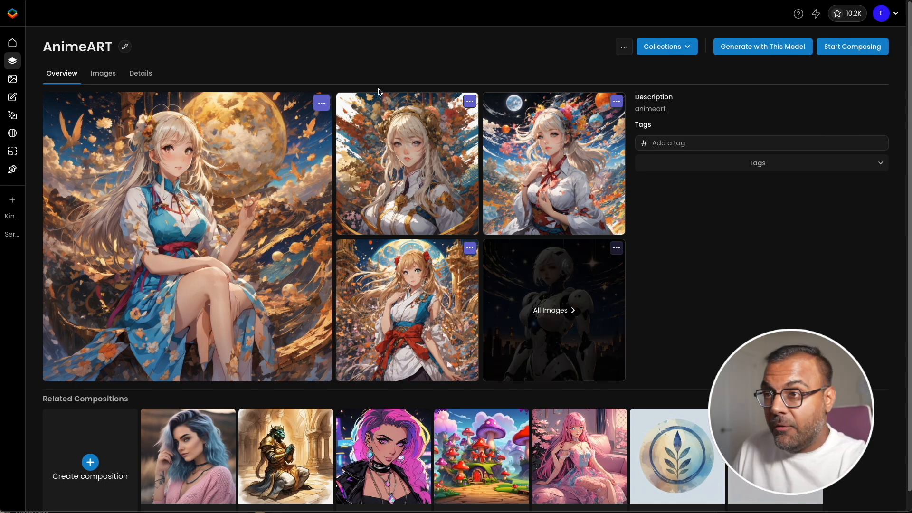
pyautogui.click(763, 47)
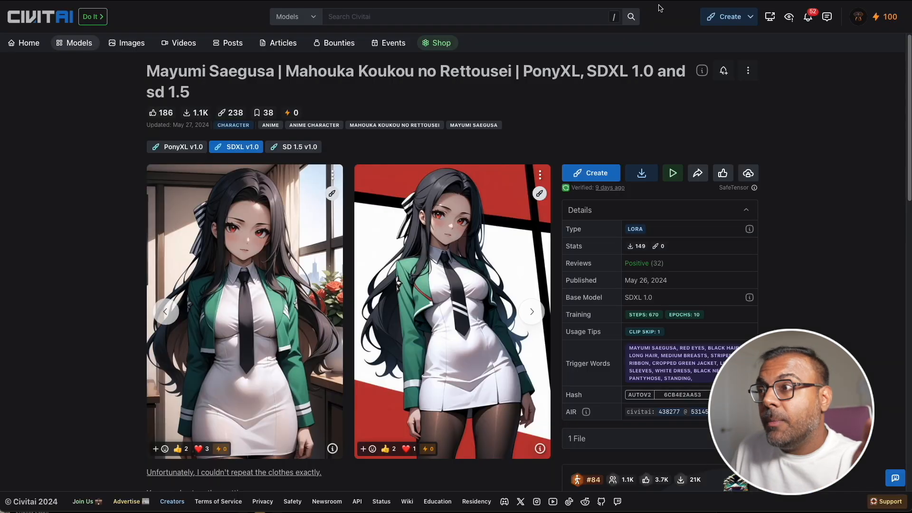
# Start composing a new model and show your own LoRAs as available components
pyautogui.scroll(-1, 747, 226)
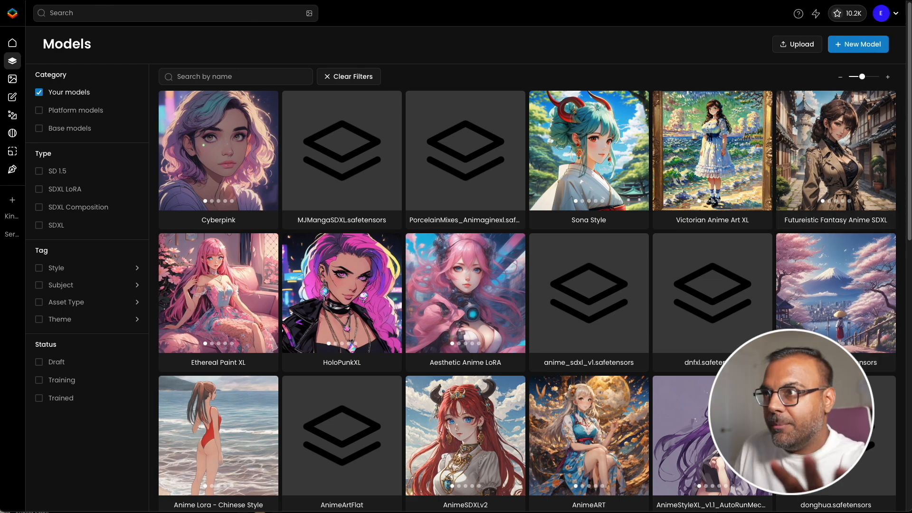
pyautogui.click(850, 48)
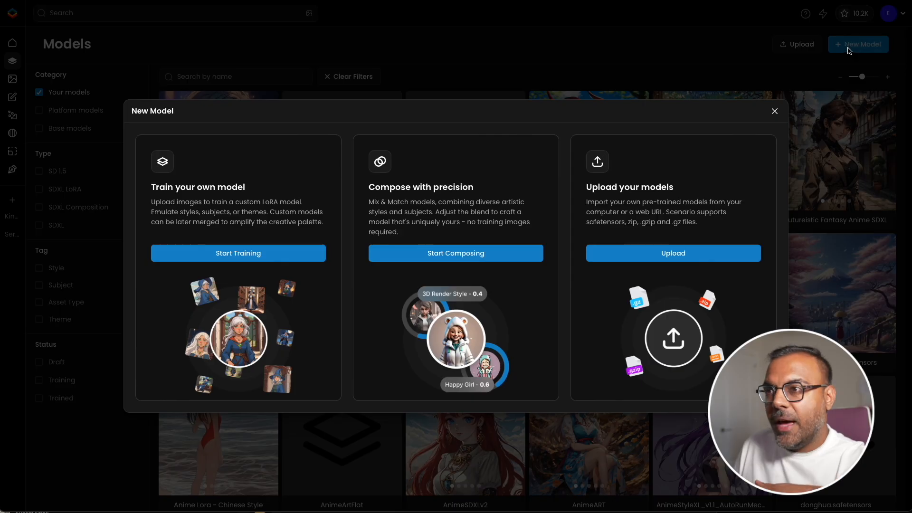
pyautogui.click(401, 253)
pyautogui.scroll(-2, 308, 200)
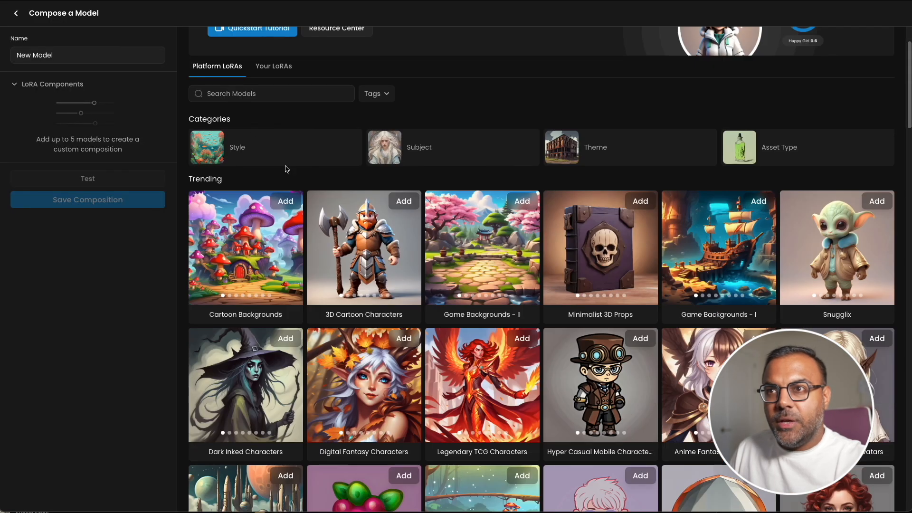
pyautogui.click(291, 65)
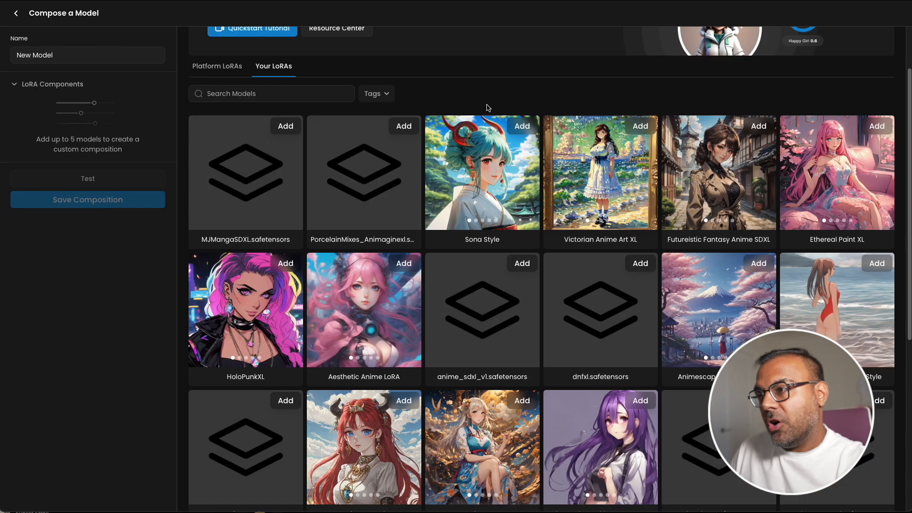
# Add the Futureistic Fantasy Anime SDXL, Modern_Cartoon_Style and HoloPunkXL LoRAs to the composition, each weighted 0.55
pyautogui.click(757, 130)
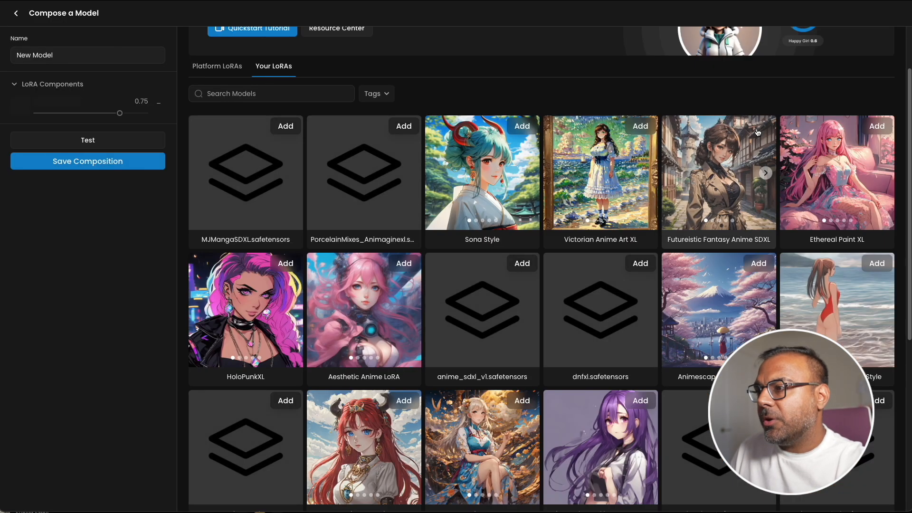
pyautogui.scroll(-3, 549, 319)
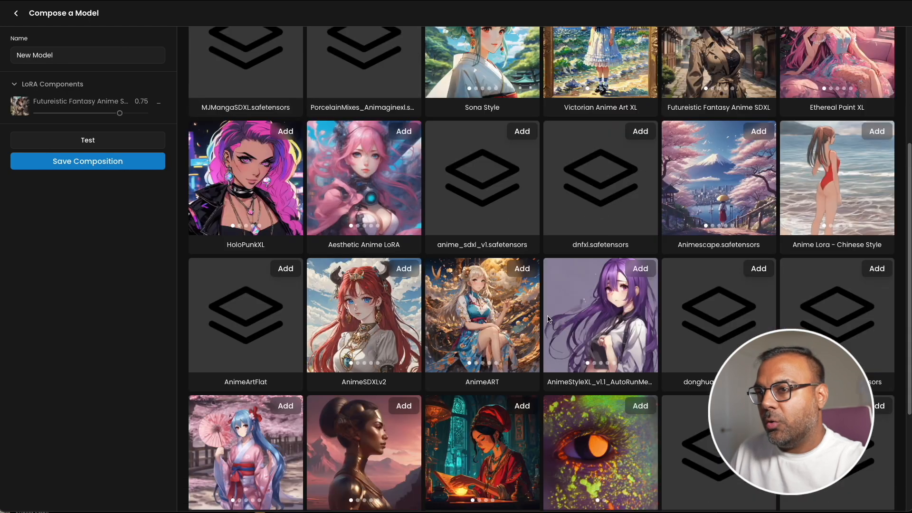
pyautogui.scroll(-3, 549, 320)
pyautogui.scroll(5, 570, 304)
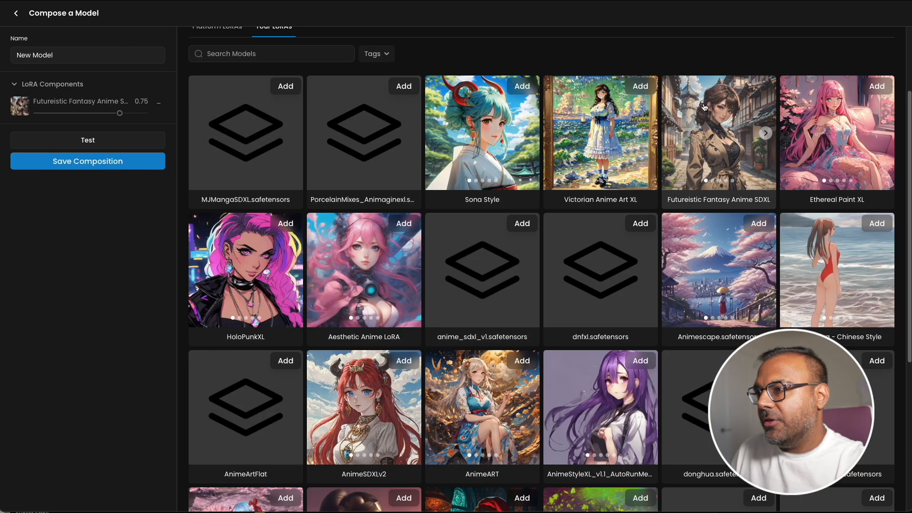
pyautogui.scroll(-4, 697, 164)
pyautogui.click(522, 315)
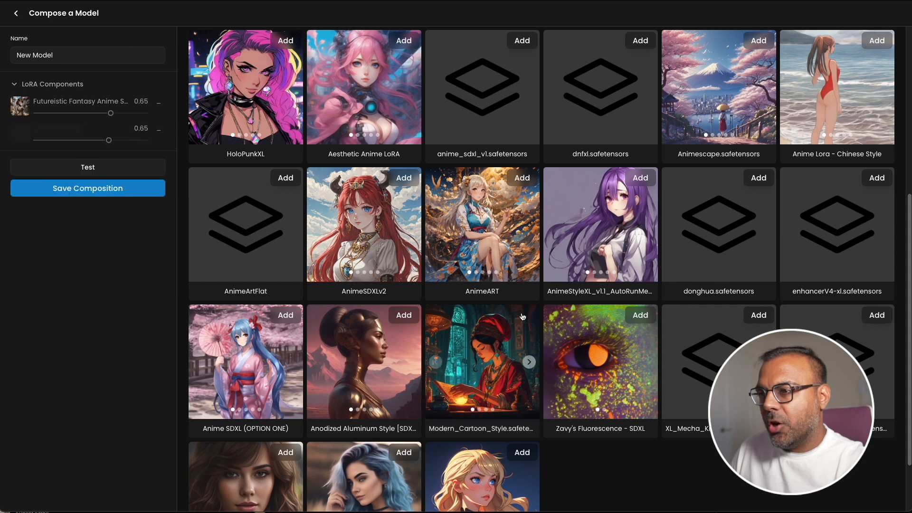
pyautogui.scroll(3, 507, 297)
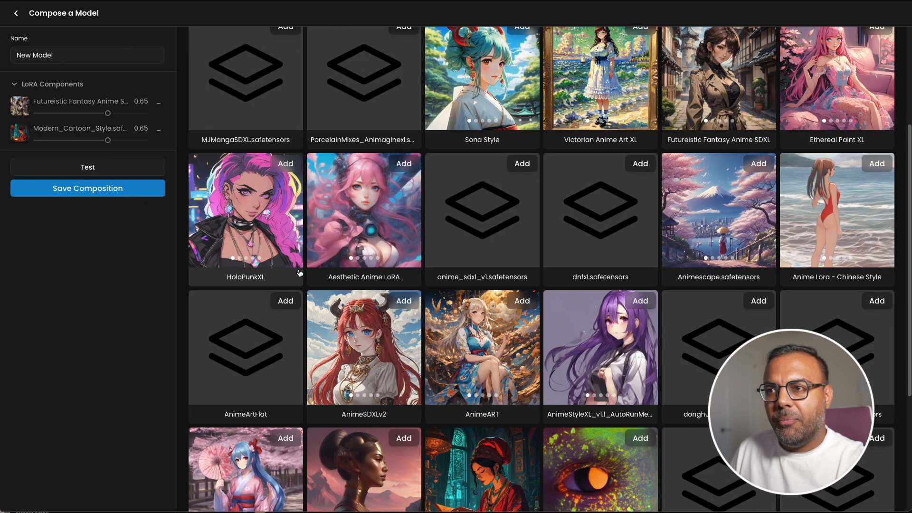
pyautogui.click(300, 273)
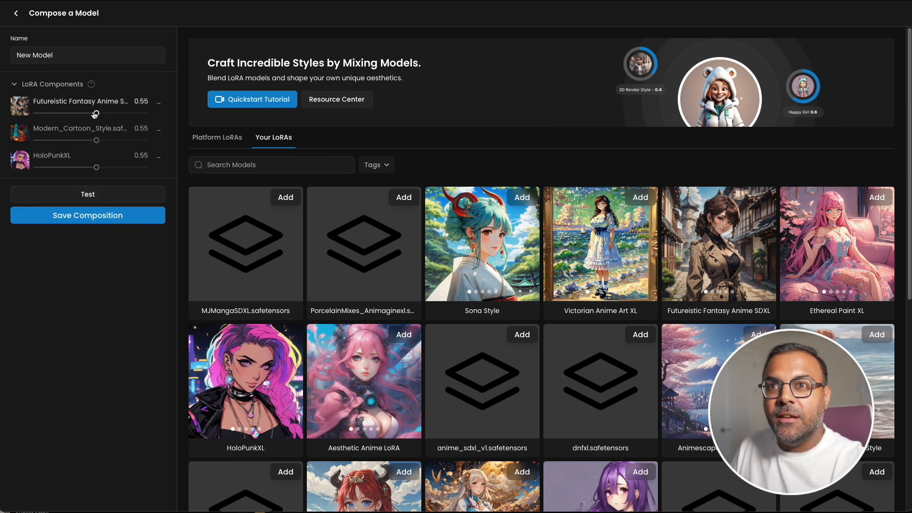
pyautogui.moveTo(96, 113)
pyautogui.mouseDown()
pyautogui.moveTo(127, 115)
pyautogui.moveTo(99, 116)
pyautogui.mouseUp()
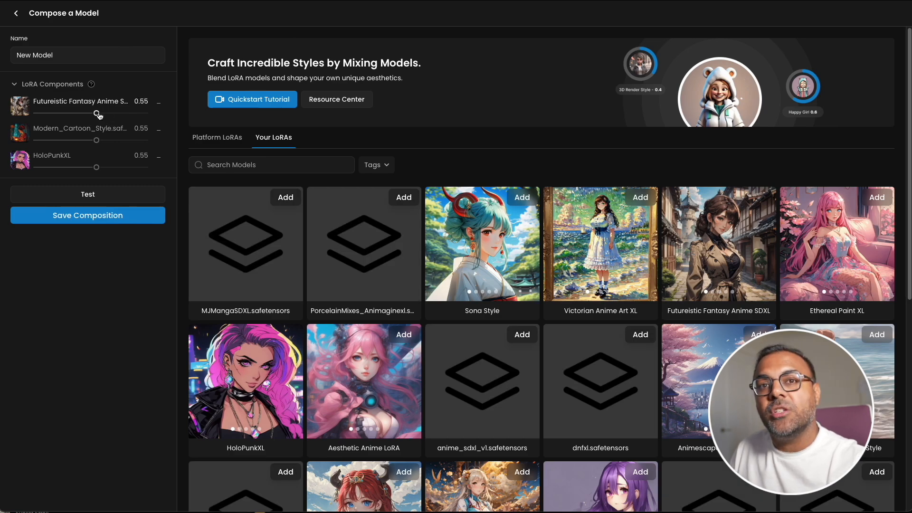
# Test the composition by generating images from the prompt "Woman, leaning on hands, portrait, high quality, UHD, 4k"
pyautogui.click(88, 194)
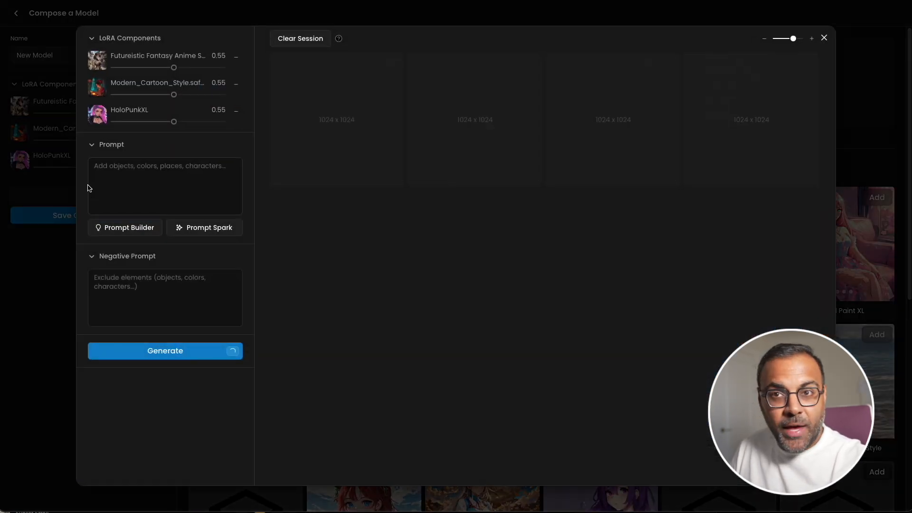
pyautogui.click(171, 177)
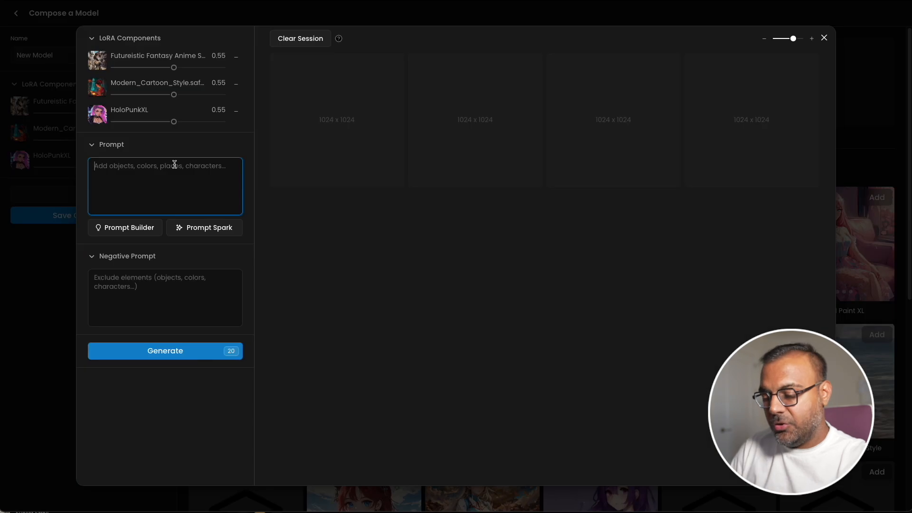
pyautogui.write('Woma')
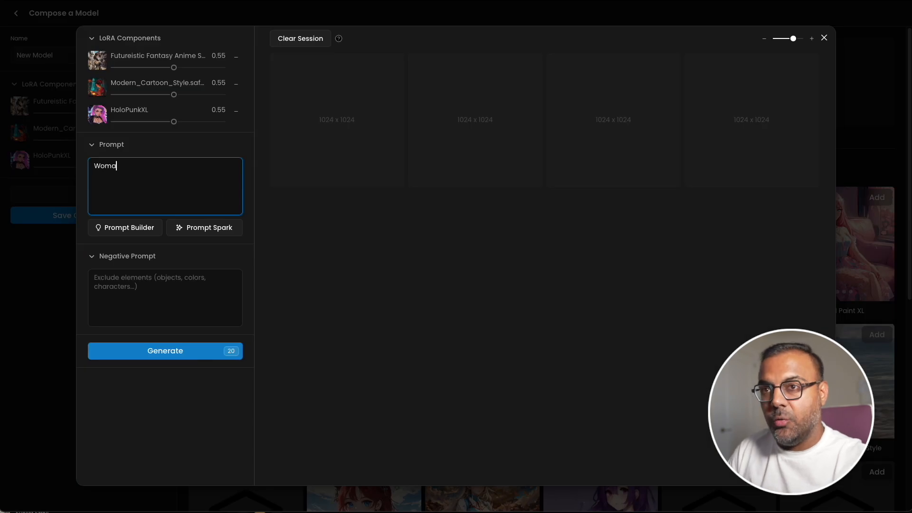
pyautogui.write('n, leaning on hands, po')
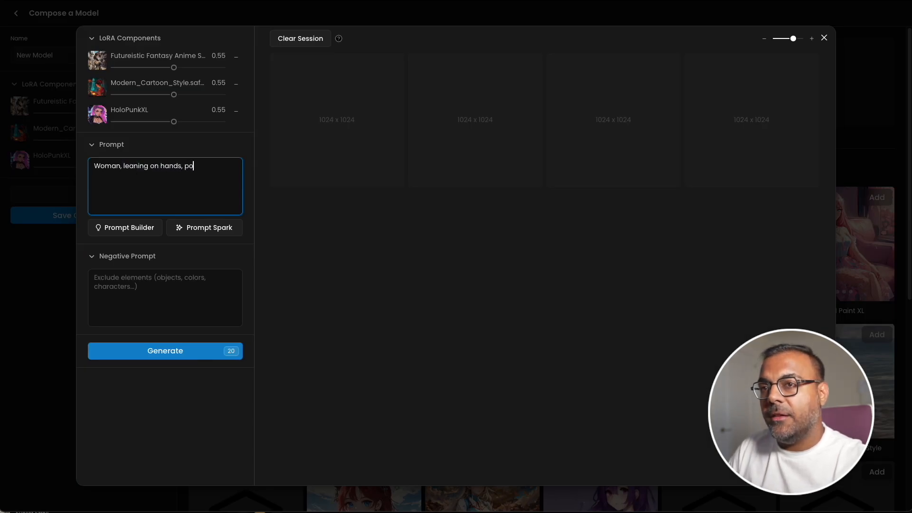
pyautogui.write('rtrait')
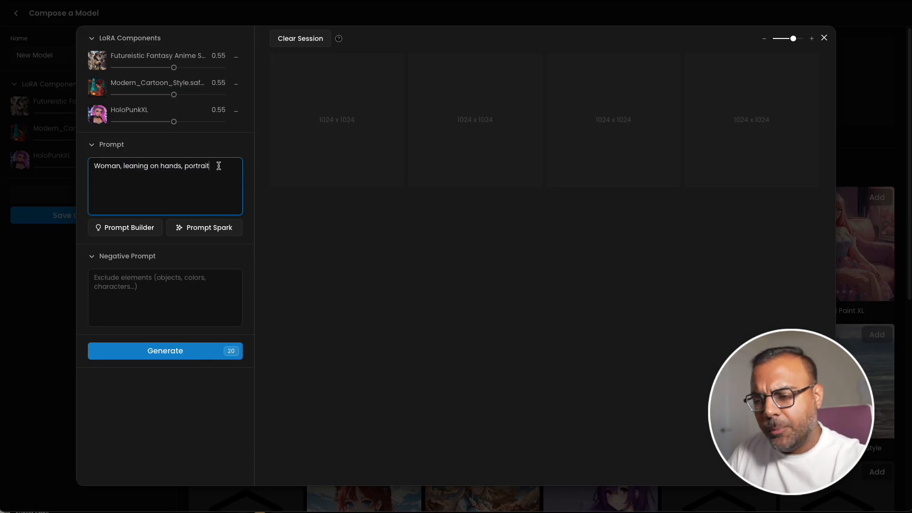
pyautogui.write(', high quality, UHD, 4k')
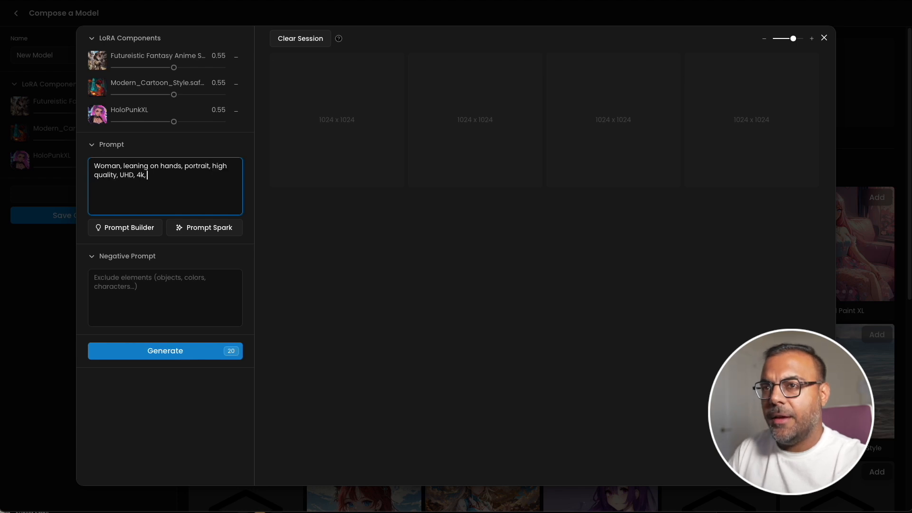
pyautogui.click(184, 350)
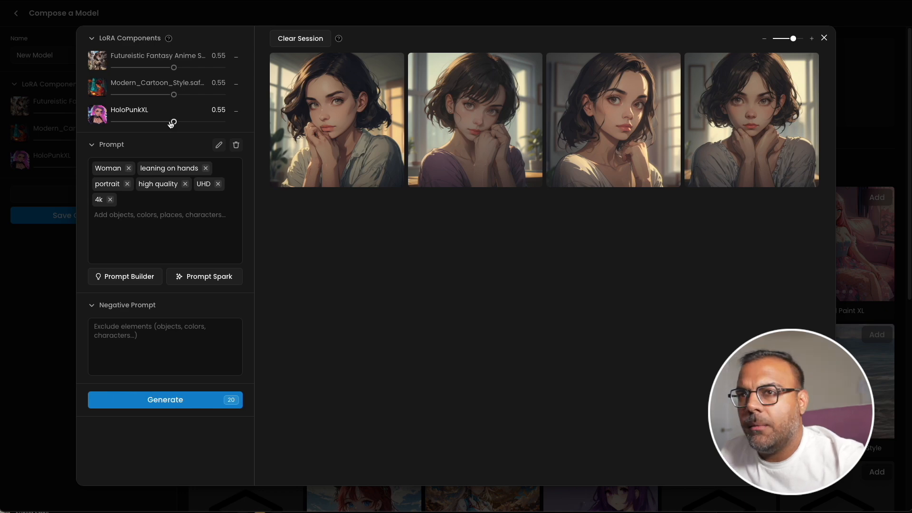
# Reweight the LoRAs to 0.65, 0.45 and HoloPunkXL 0.70, generate test images with "Comic Style" added to the prompt, and close the test
pyautogui.moveTo(174, 123); pyautogui.dragTo(190, 121)
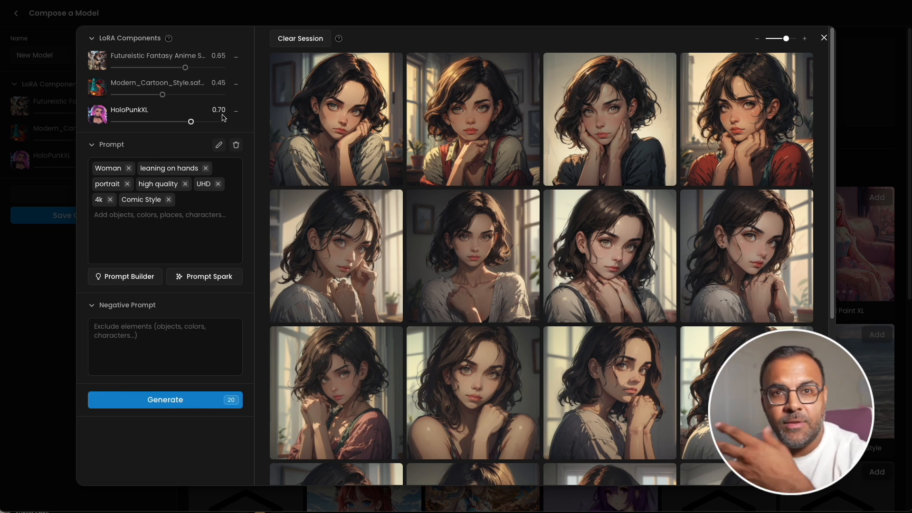
pyautogui.click(125, 400)
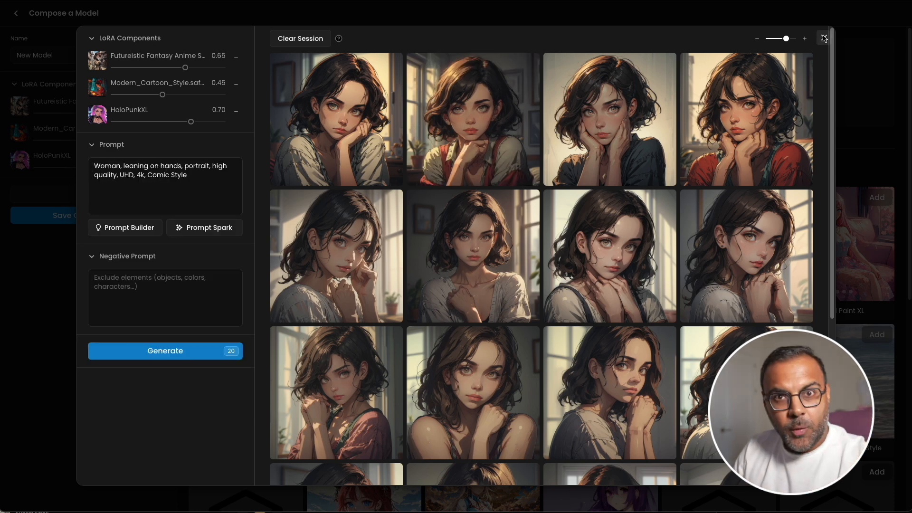
pyautogui.click(824, 38)
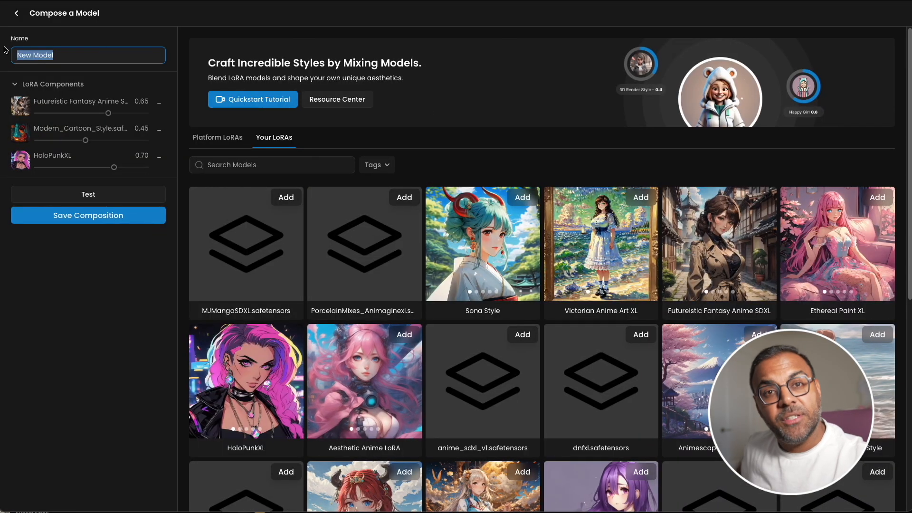
# Name the composed model "Comic Style 1" and save the composition
pyautogui.write('Comic')
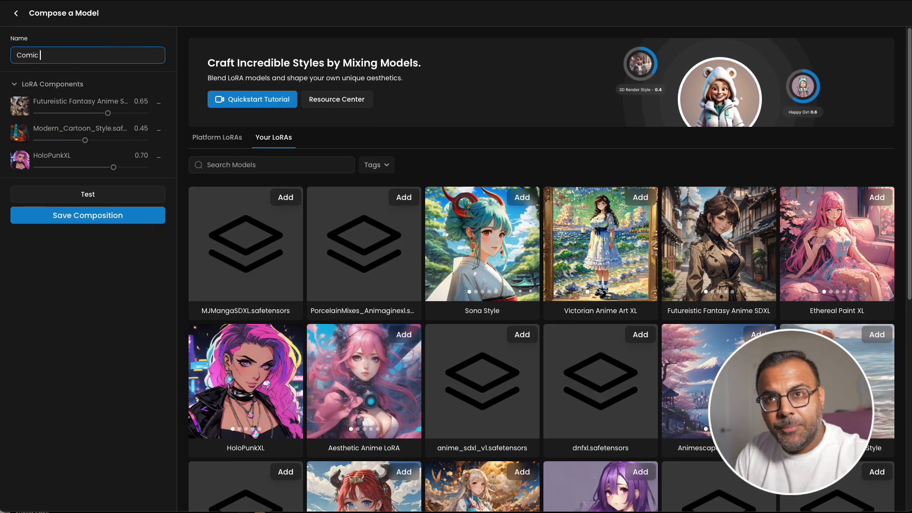
pyautogui.write(' Style')
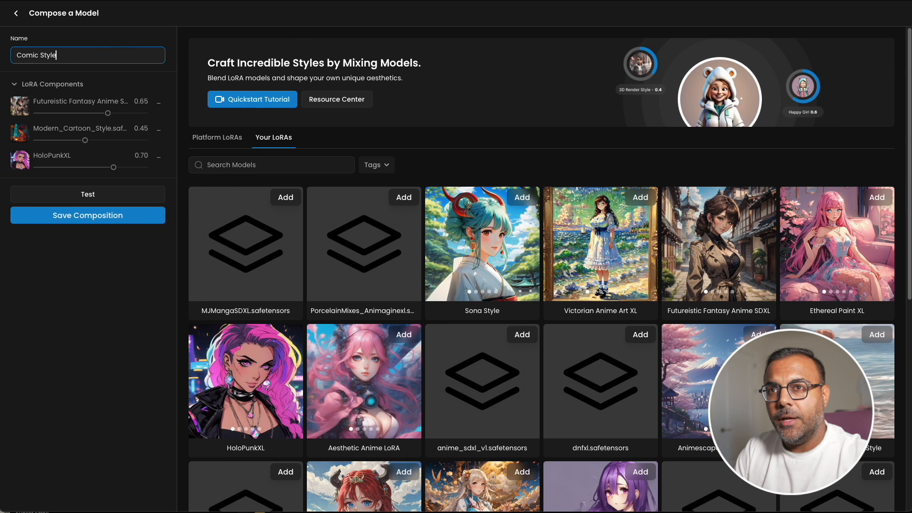
pyautogui.write(' 1')
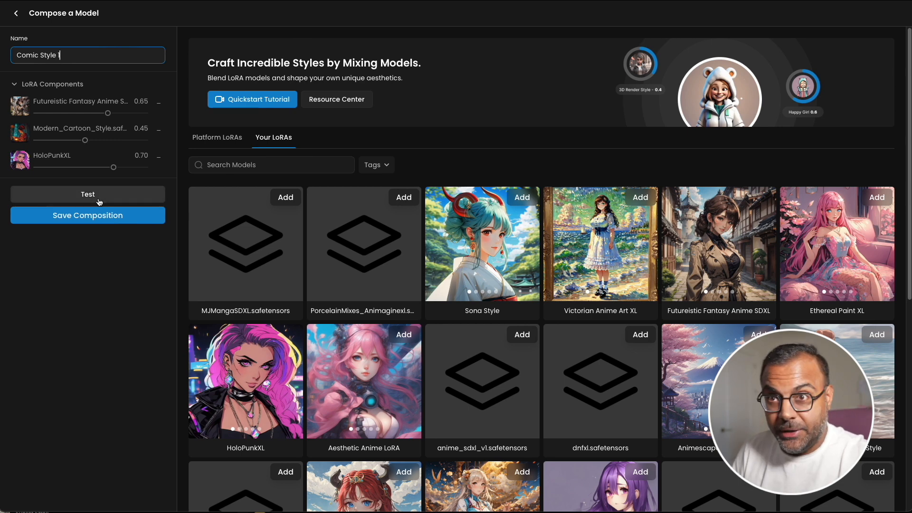
pyautogui.click(77, 217)
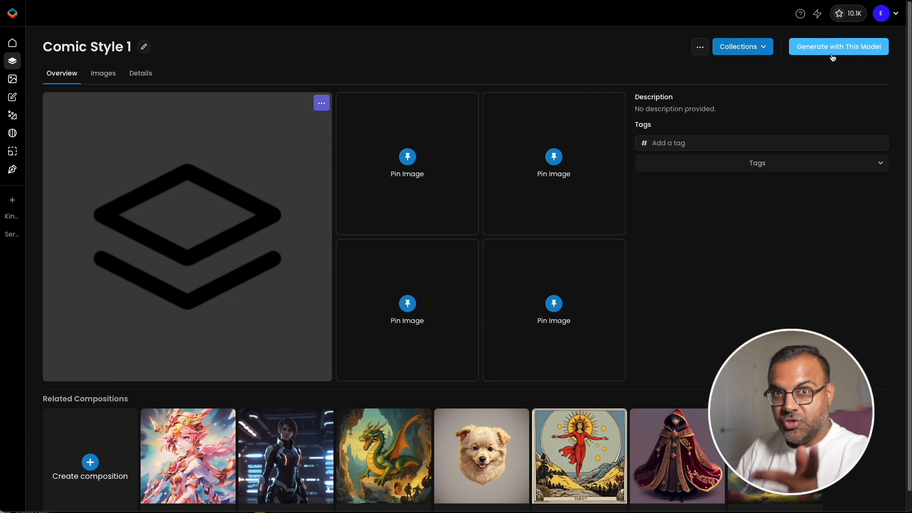
# Generate images with Comic Style 1 from the prompt "Woman, leaning on hands, portrait, high quality, UHD, 4k, Comic Style" and view the first one enlarged
pyautogui.click(833, 52)
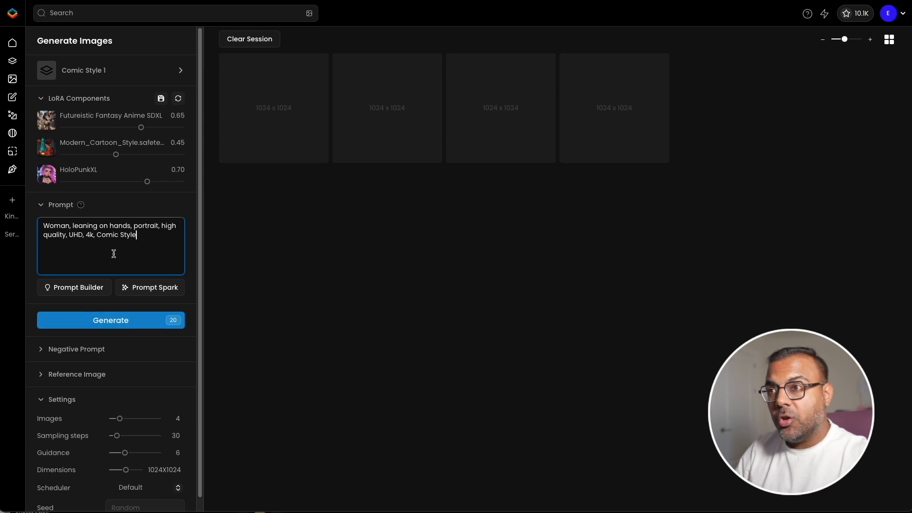
pyautogui.click(107, 319)
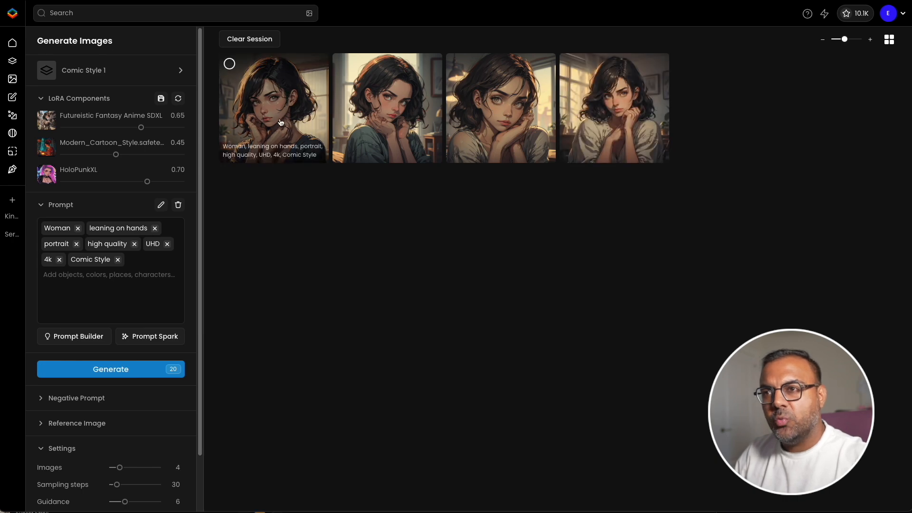
pyautogui.click(304, 135)
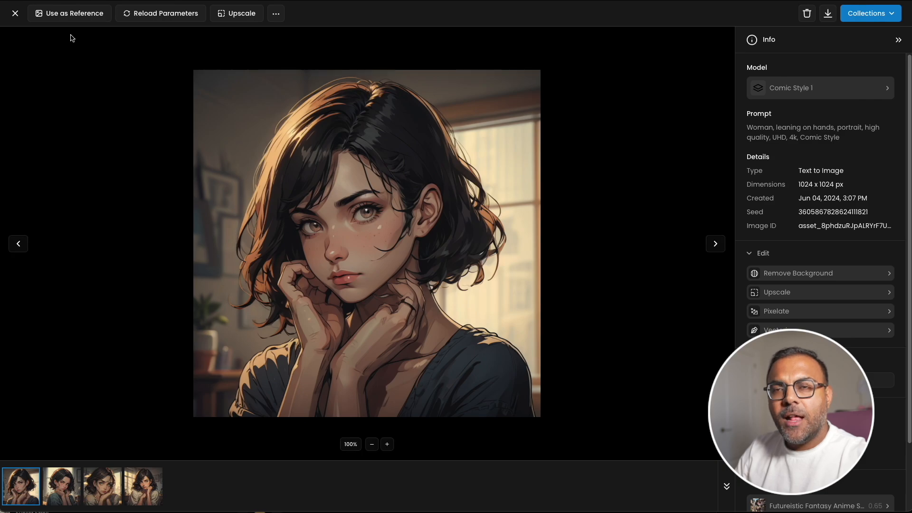
pyautogui.click(15, 16)
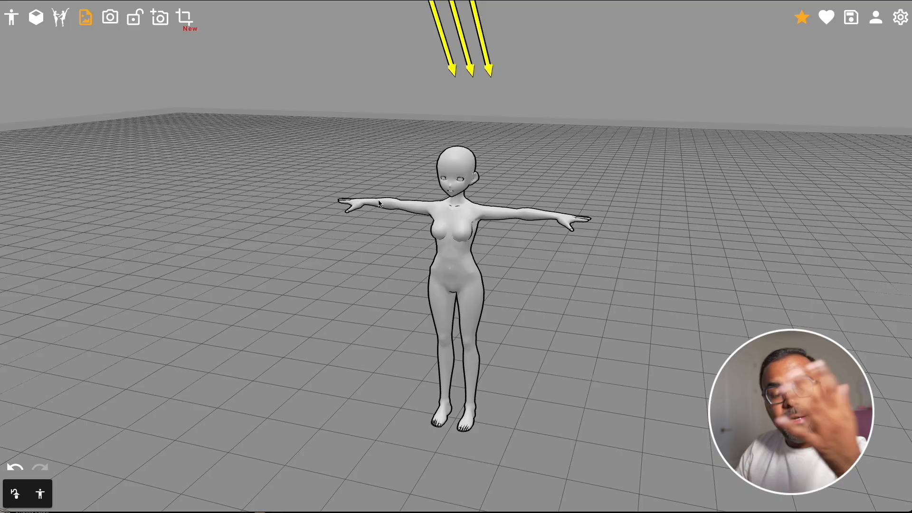
# Switch to the 3D pose editor and bend the female figure's right elbow so the forearm points downward
pyautogui.scroll(-3, 392, 264)
pyautogui.scroll(6, 408, 252)
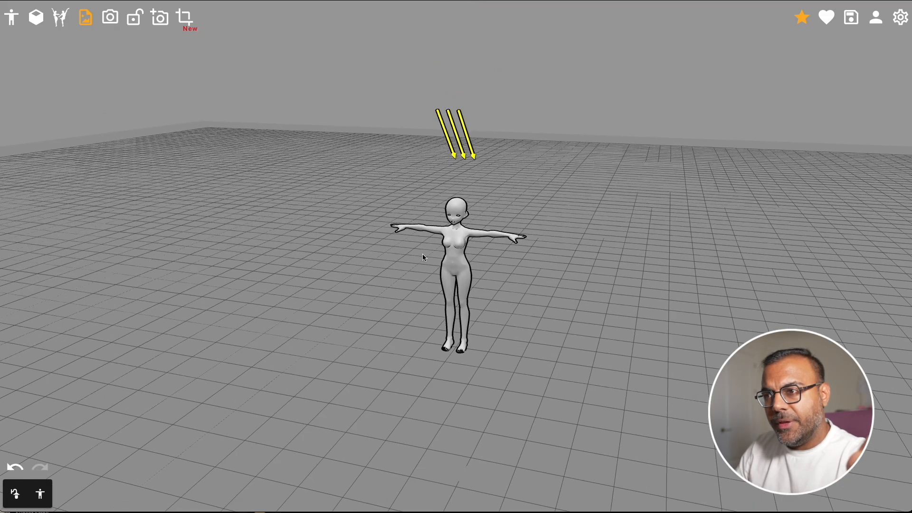
pyautogui.moveTo(370, 236); pyautogui.dragTo(392, 216)
pyautogui.click(348, 186)
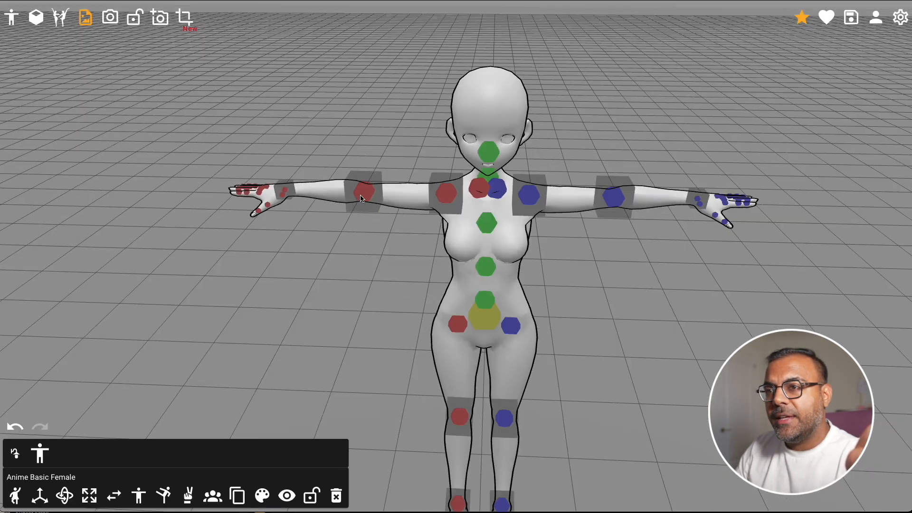
pyautogui.click(360, 194)
pyautogui.moveTo(287, 216); pyautogui.dragTo(338, 226)
pyautogui.moveTo(359, 143)
pyautogui.mouseDown()
pyautogui.moveTo(350, 155)
pyautogui.moveTo(350, 143)
pyautogui.moveTo(350, 158)
pyautogui.mouseUp()
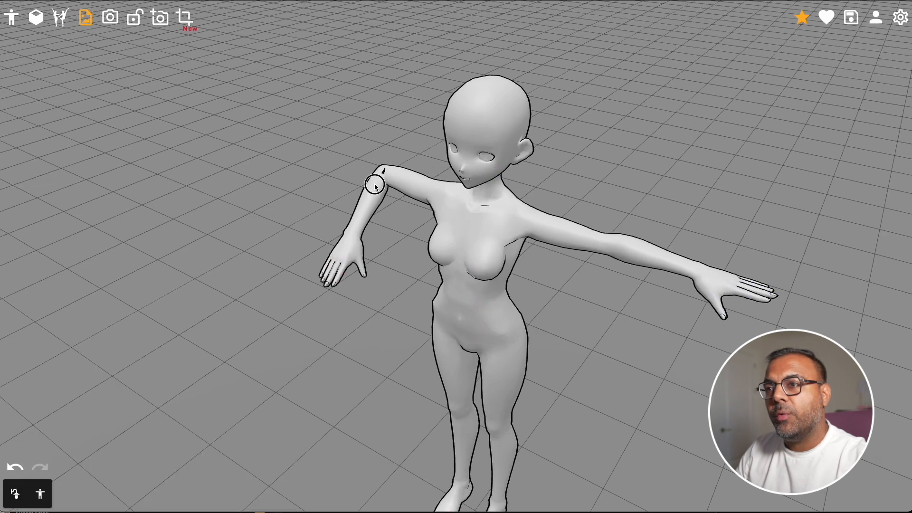
# Rotate the figure's right elbow further to bring the hand in toward the hip, and deselect the figure
pyautogui.click(376, 187)
pyautogui.click(384, 174)
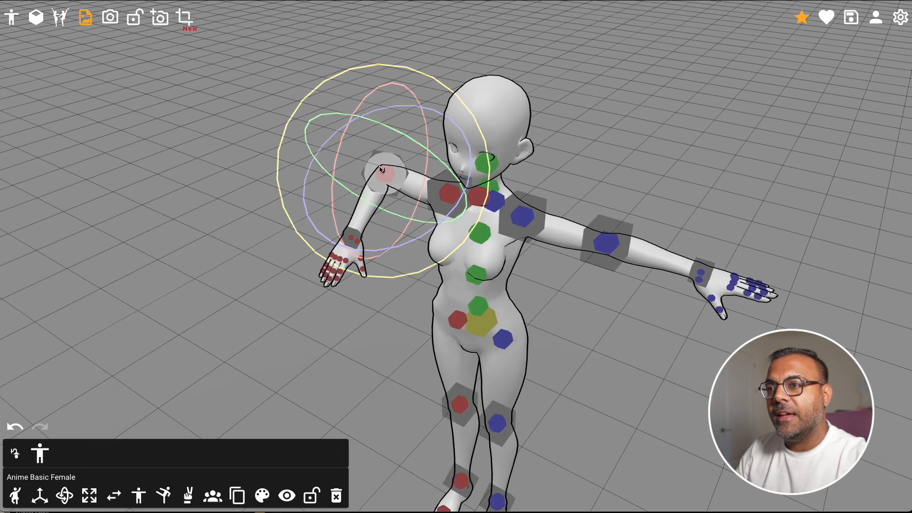
pyautogui.moveTo(321, 96); pyautogui.dragTo(261, 134)
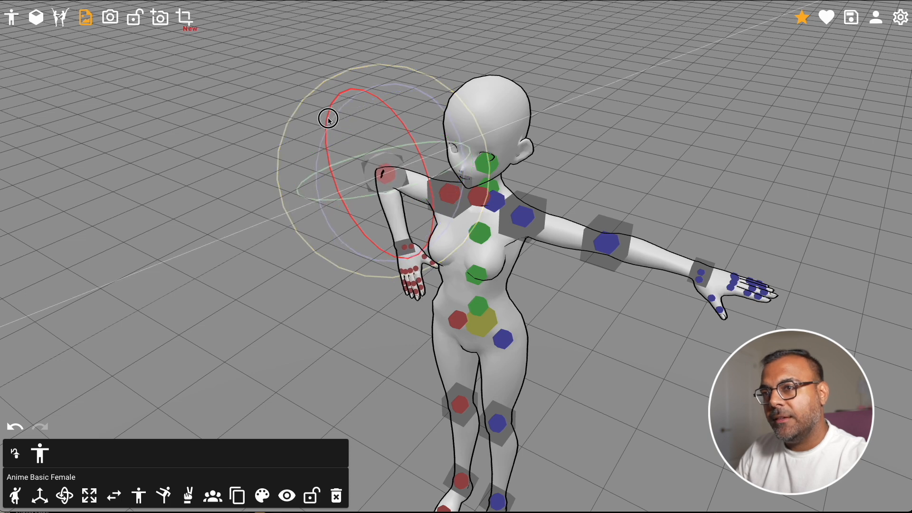
pyautogui.moveTo(329, 120); pyautogui.dragTo(389, 101)
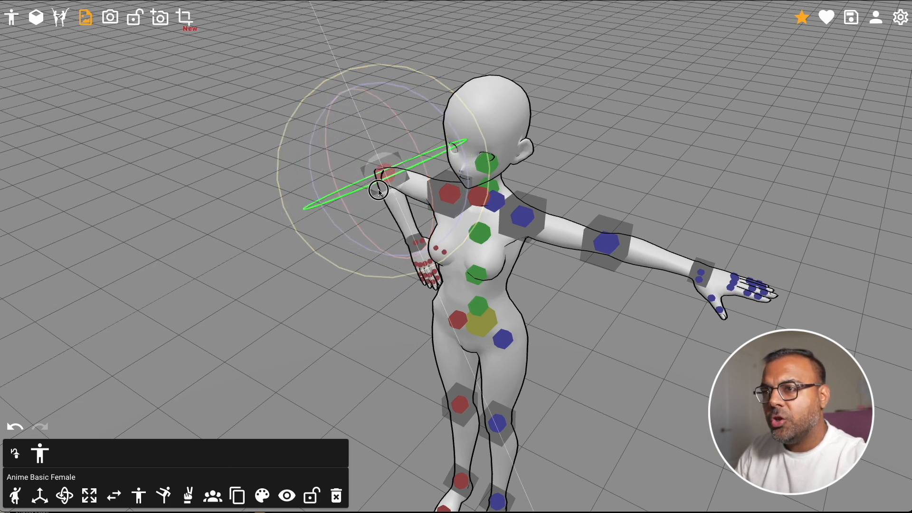
pyautogui.click(261, 242)
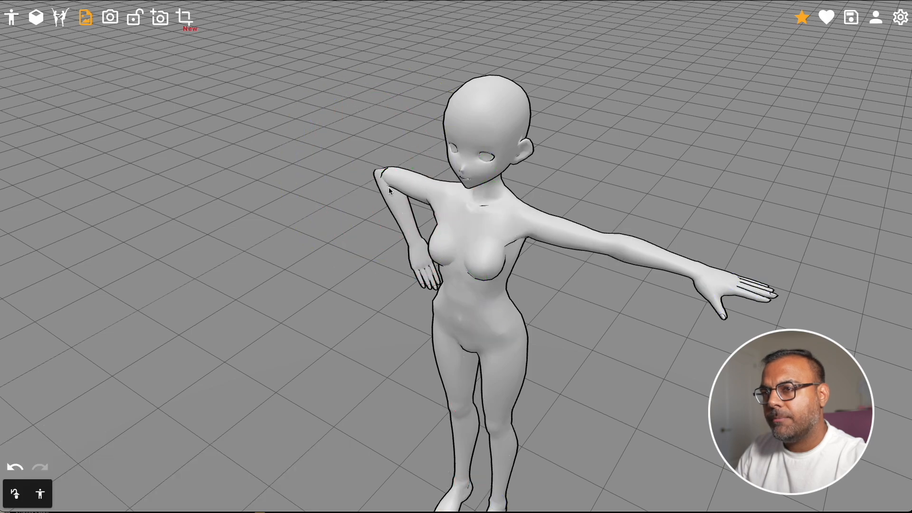
# Raise the figure's right forearm and move the hand in front of the face
pyautogui.moveTo(389, 190); pyautogui.dragTo(366, 274)
pyautogui.moveTo(551, 318); pyautogui.dragTo(452, 291)
pyautogui.click(423, 218)
pyautogui.moveTo(419, 261); pyautogui.dragTo(429, 266)
pyautogui.moveTo(338, 220); pyautogui.dragTo(308, 281)
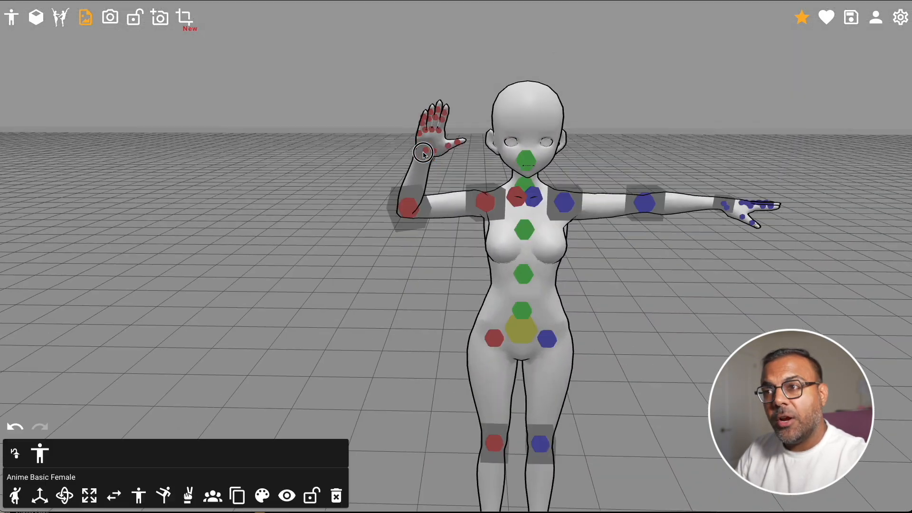
pyautogui.moveTo(433, 152)
pyautogui.mouseDown()
pyautogui.moveTo(458, 177)
pyautogui.moveTo(477, 166)
pyautogui.moveTo(426, 139)
pyautogui.mouseUp()
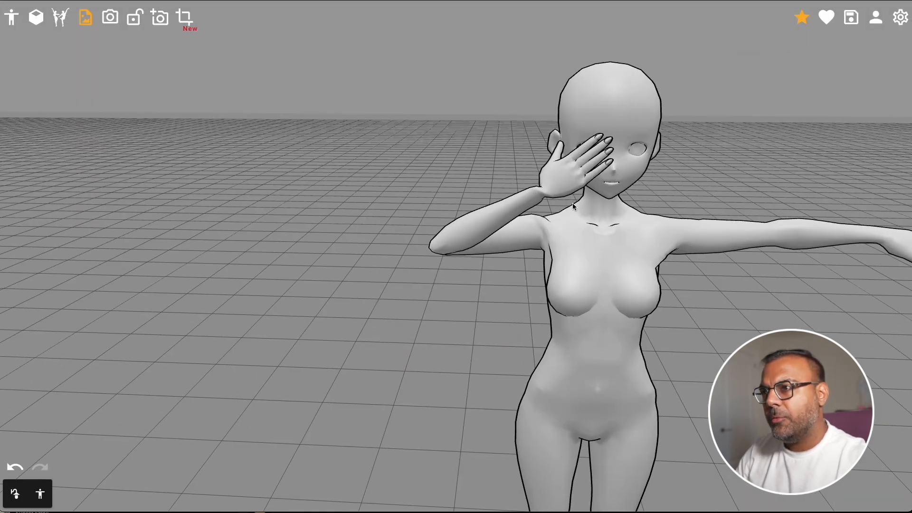
pyautogui.click(574, 191)
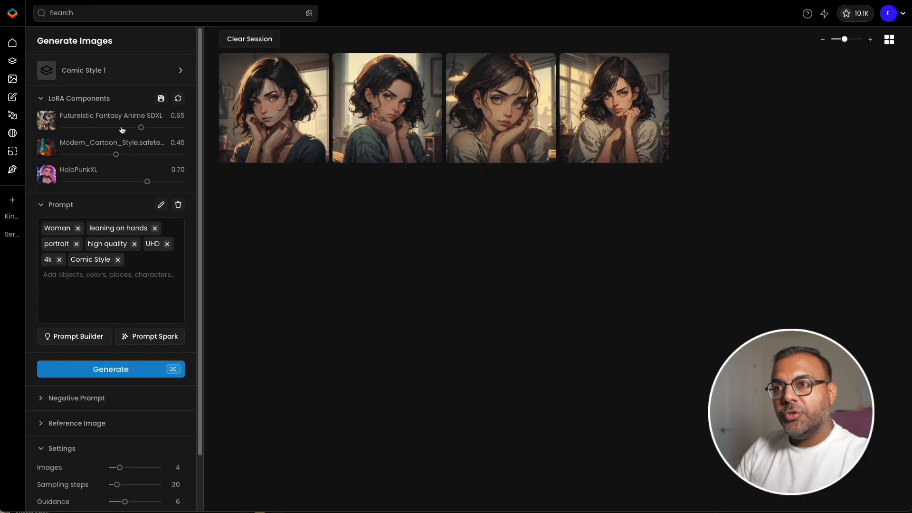
# Return to Scenario's image generation, use the mannequin with hands on its cheeks as reference image, and set its mode to ControlNet
pyautogui.scroll(-2, 90, 381)
pyautogui.click(42, 363)
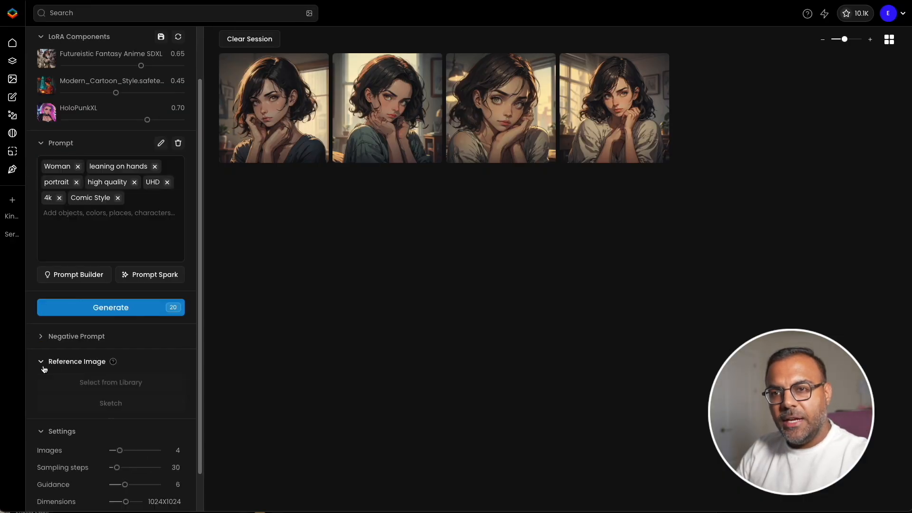
pyautogui.scroll(-3, 131, 397)
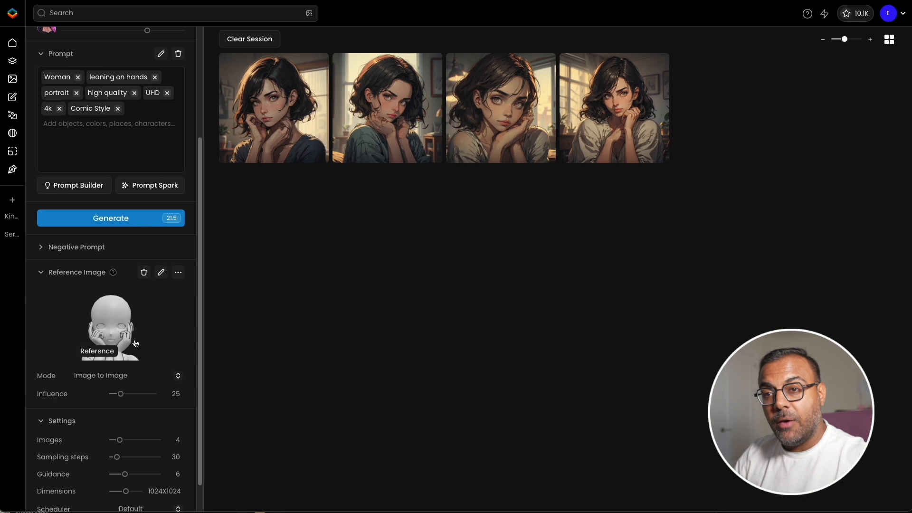
pyautogui.click(105, 375)
pyautogui.click(105, 385)
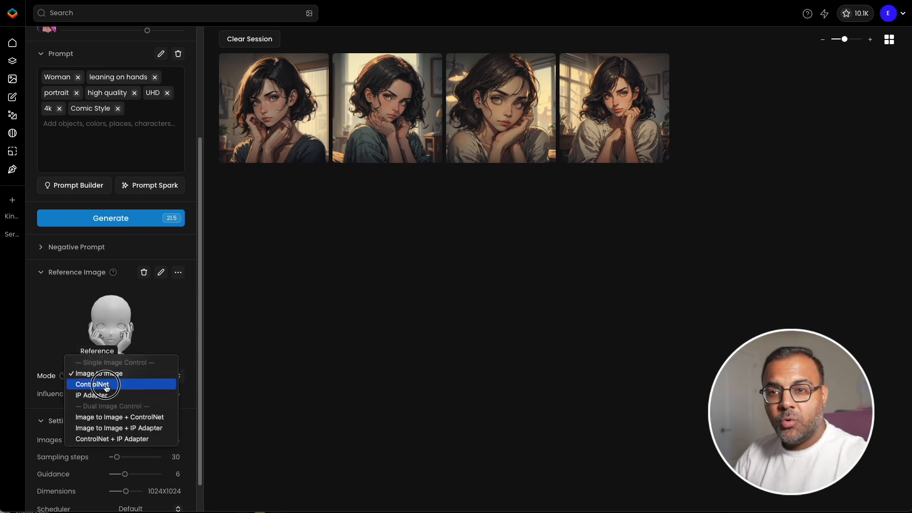
# Choose Character as the reference image's ControlNet type and look through the alternative types without changing it
pyautogui.click(130, 398)
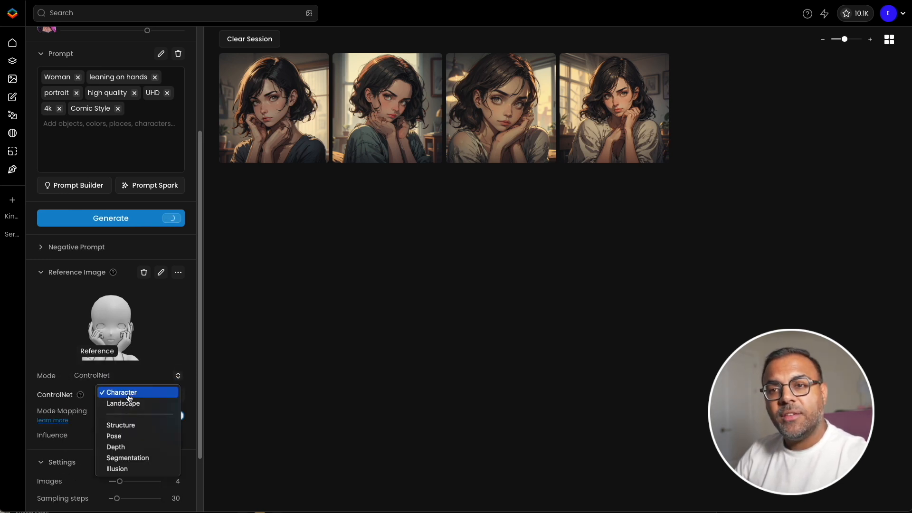
pyautogui.click(124, 393)
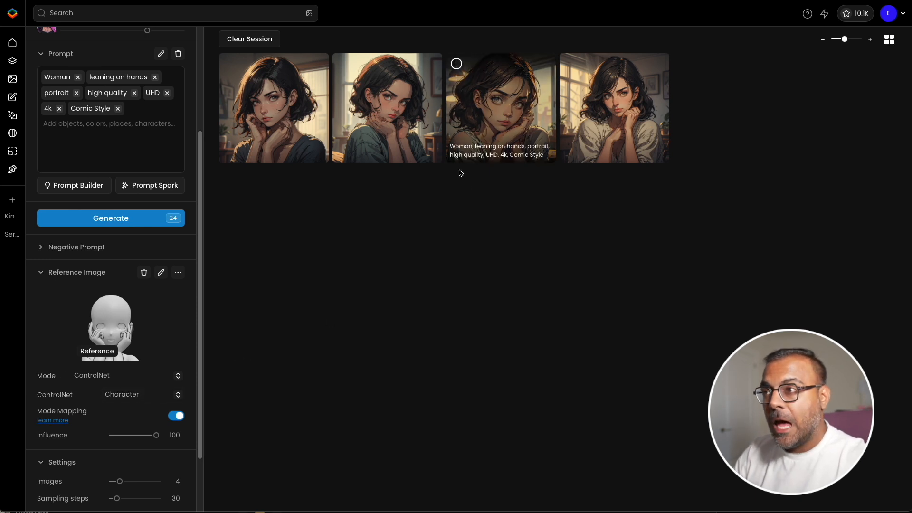
pyautogui.click(133, 395)
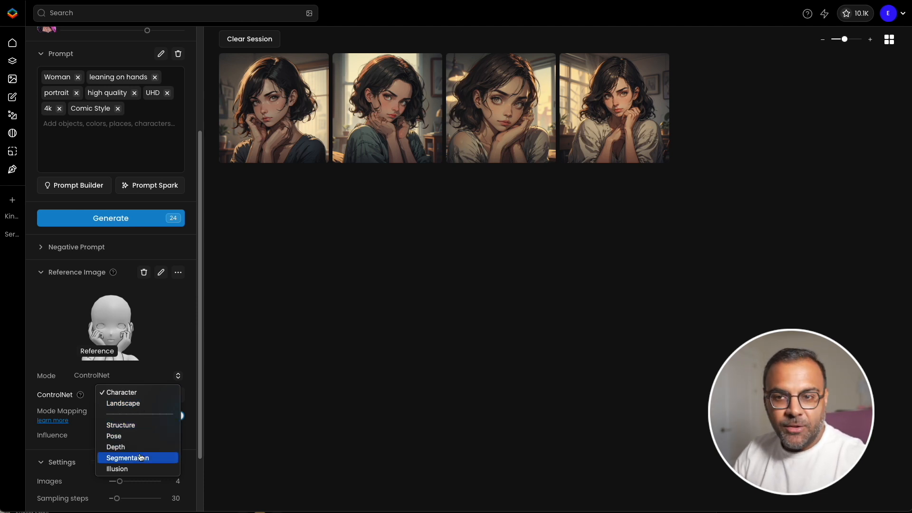
pyautogui.click(279, 396)
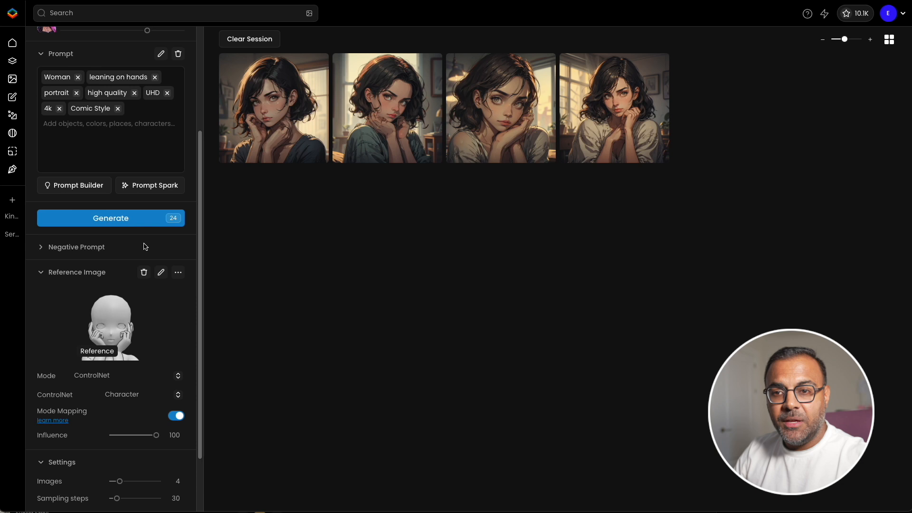
# Generate images with the Character ControlNet reference, and lower the reference image's influence to 75 and below
pyautogui.click(100, 222)
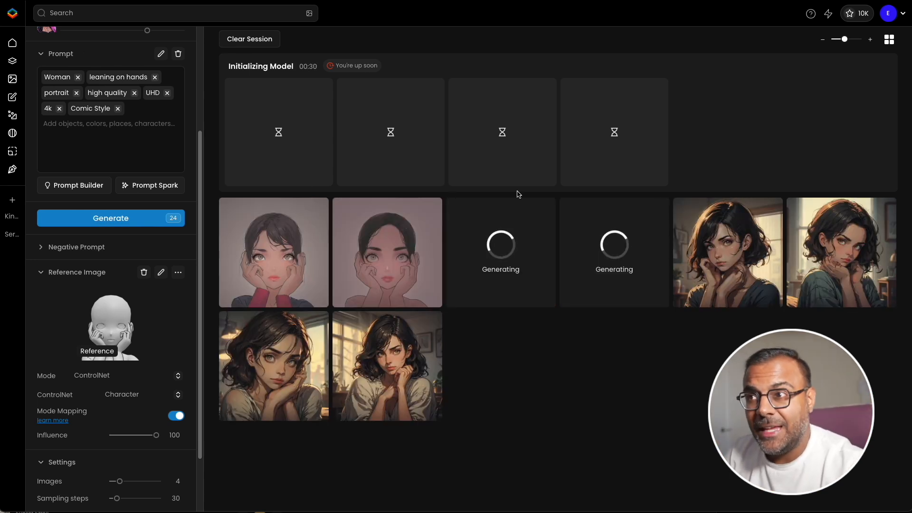
pyautogui.moveTo(273, 223)
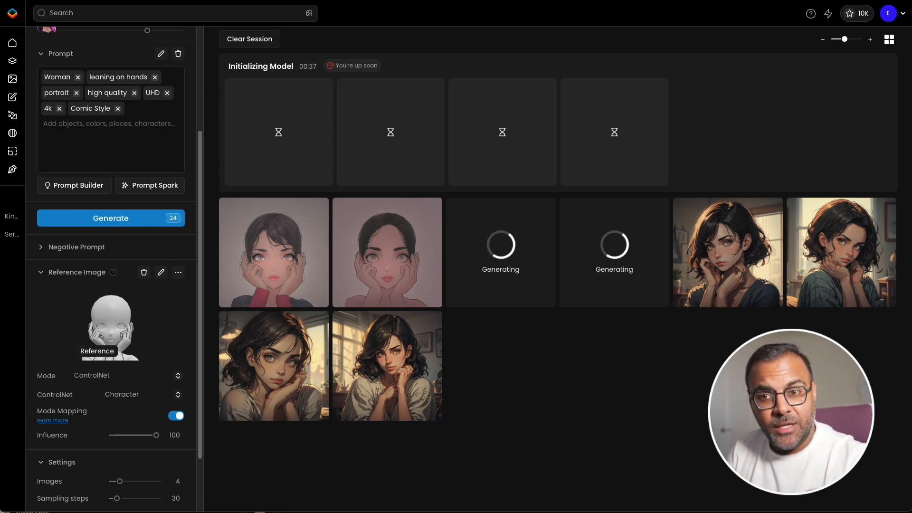
pyautogui.moveTo(156, 439); pyautogui.dragTo(146, 441)
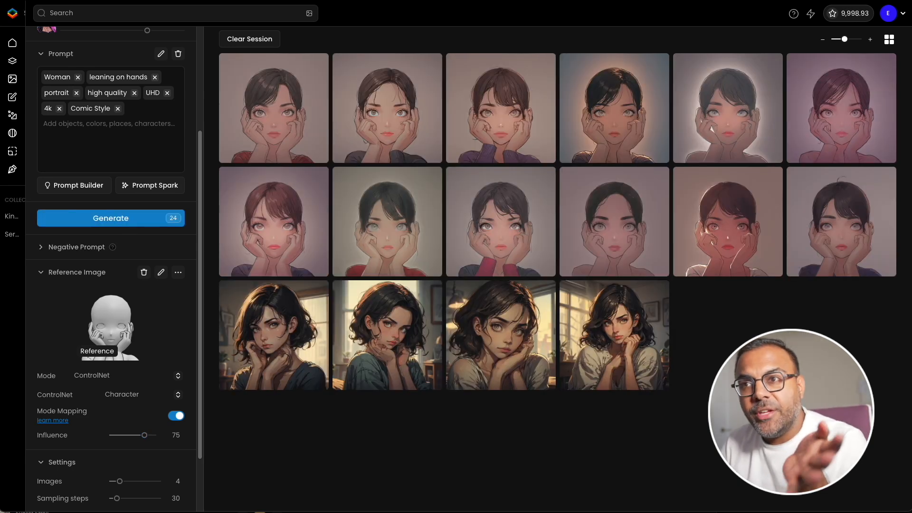
pyautogui.moveTo(232, 133)
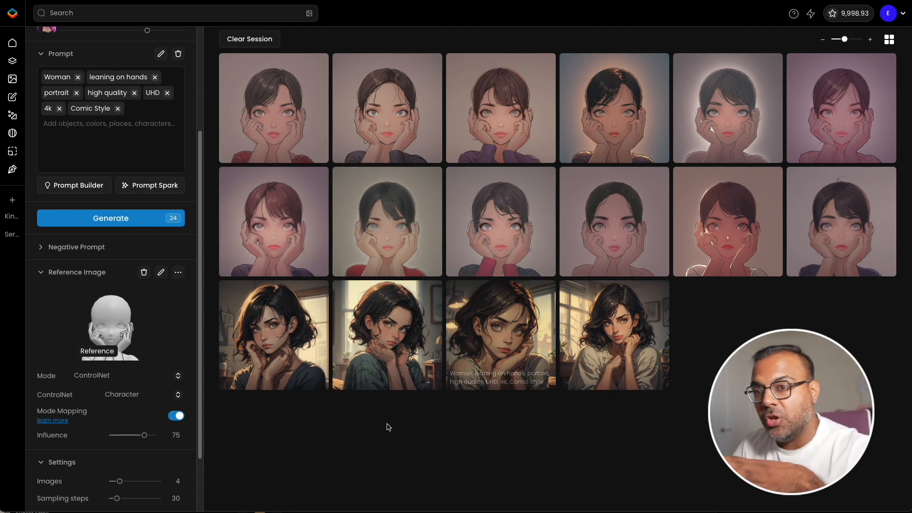
pyautogui.moveTo(148, 440); pyautogui.dragTo(130, 440)
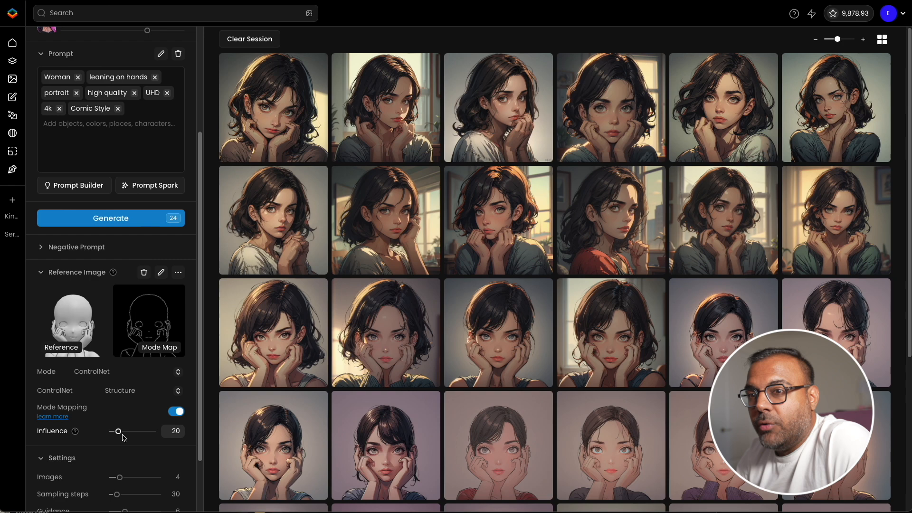
# Switch the reference's ControlNet type to Pose, raise its influence to about 32 and generate another batch of images
pyautogui.click(138, 390)
pyautogui.click(116, 401)
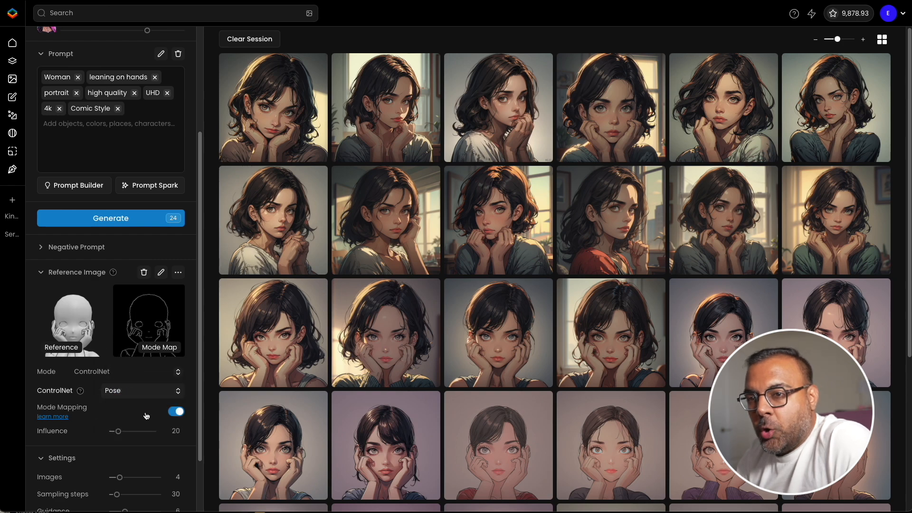
pyautogui.click(121, 432)
pyautogui.click(121, 431)
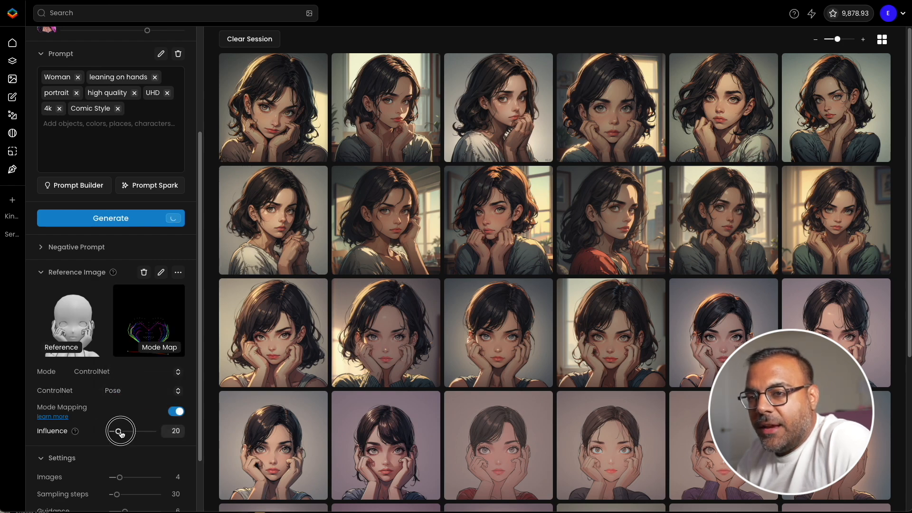
pyautogui.moveTo(118, 432); pyautogui.dragTo(126, 432)
pyautogui.click(125, 431)
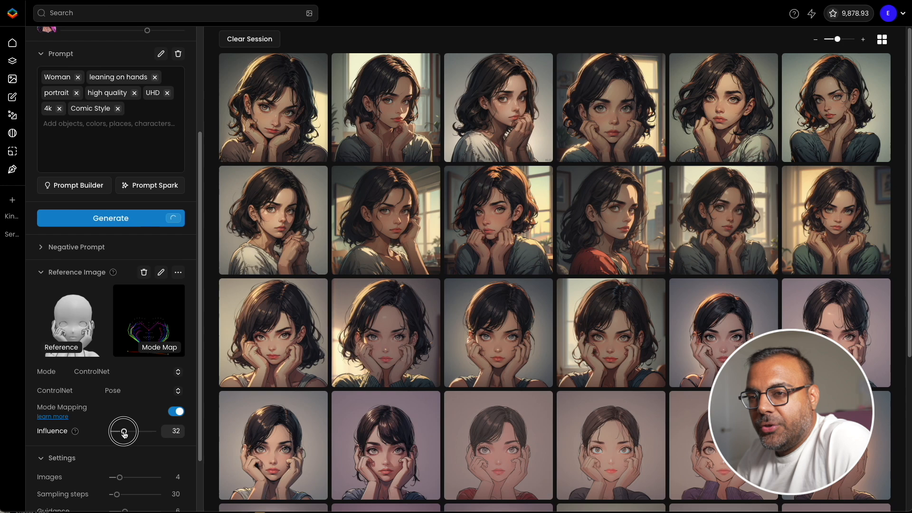
pyautogui.click(98, 220)
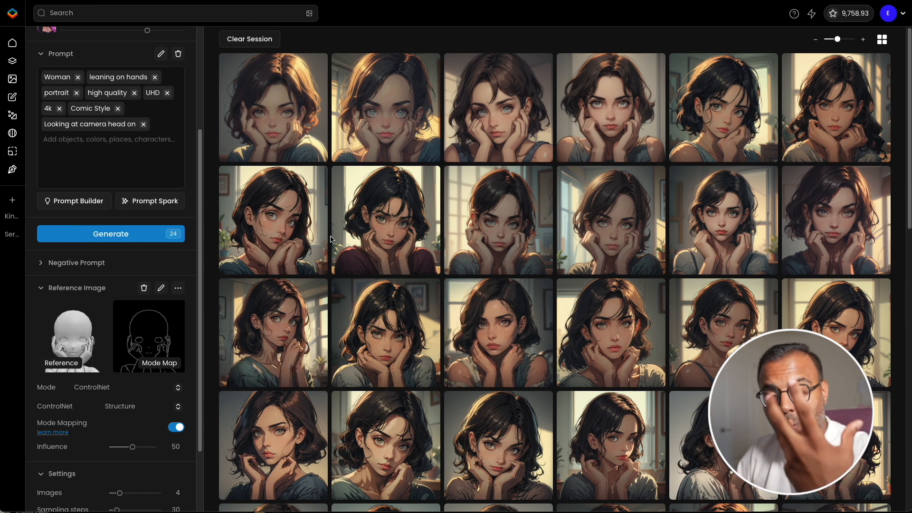
# Reveal the full generated portrait of the woman with both hands at her jaw and open it in Canvas as a new project
pyautogui.click(485, 335)
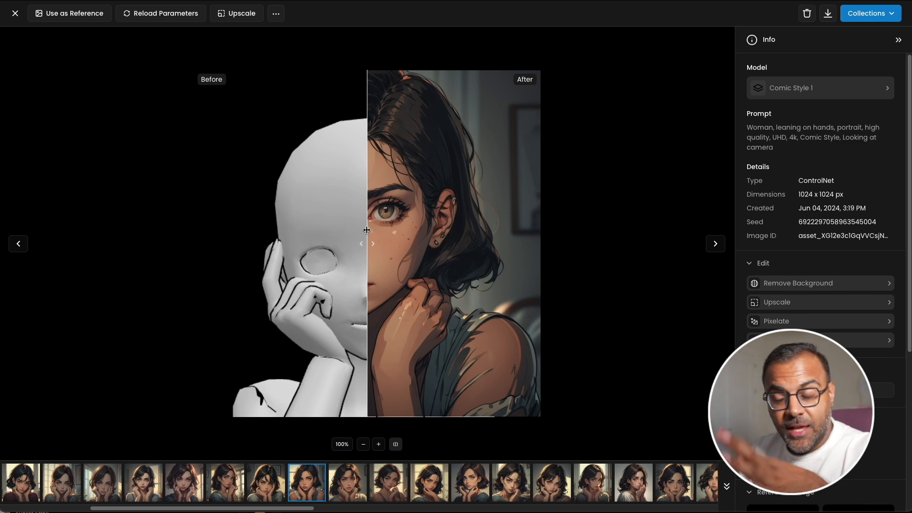
pyautogui.moveTo(367, 230); pyautogui.dragTo(149, 277)
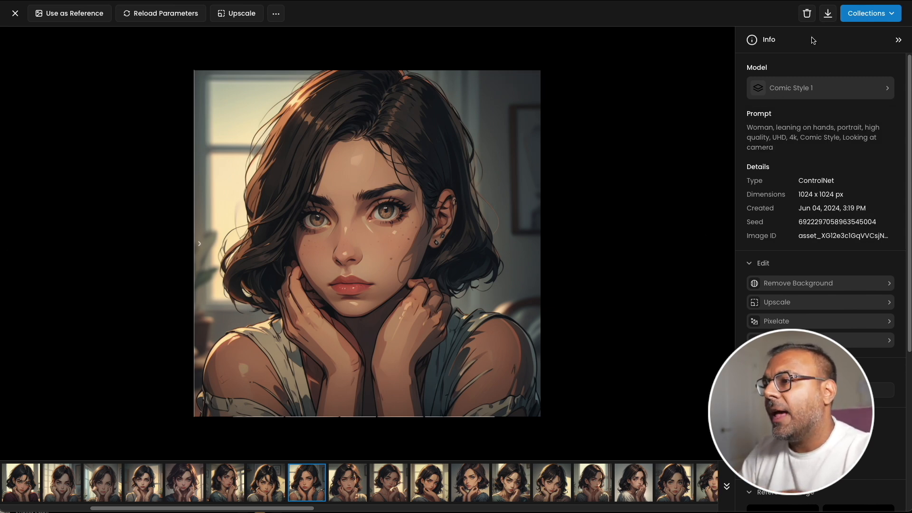
pyautogui.click(276, 14)
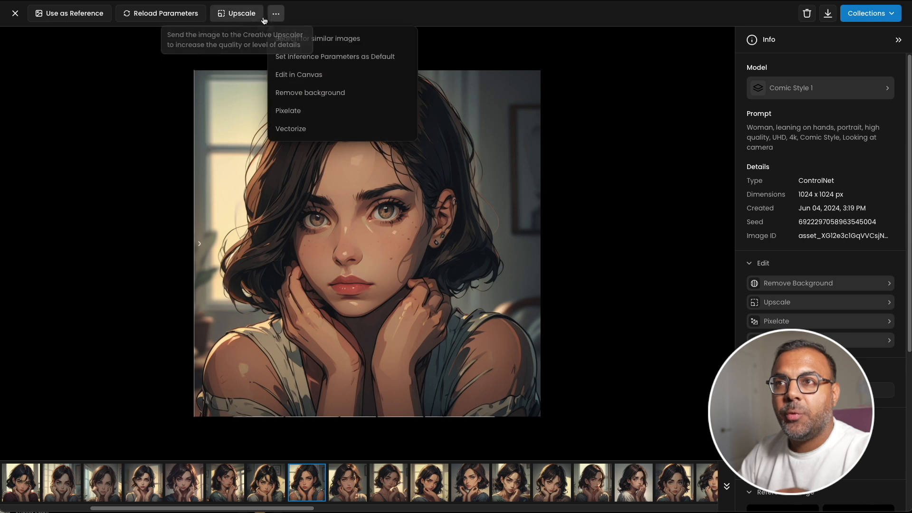
pyautogui.click(322, 76)
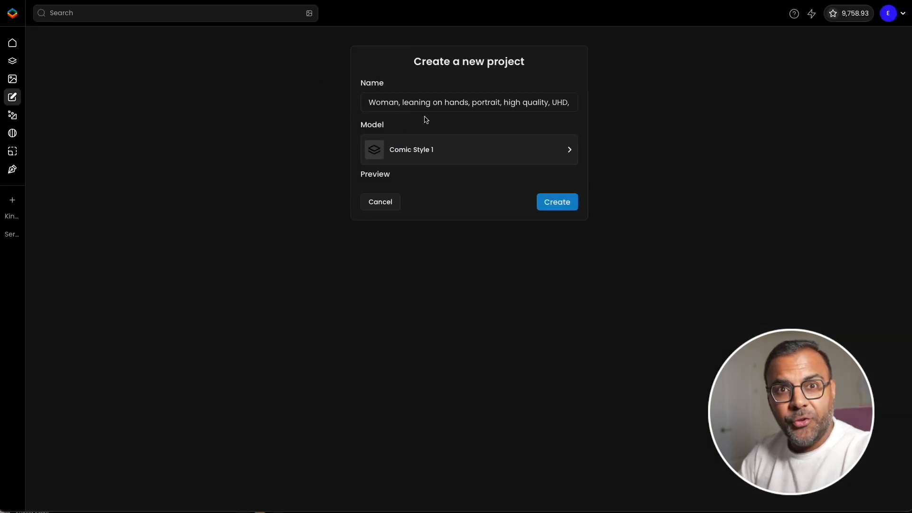
pyautogui.click(543, 206)
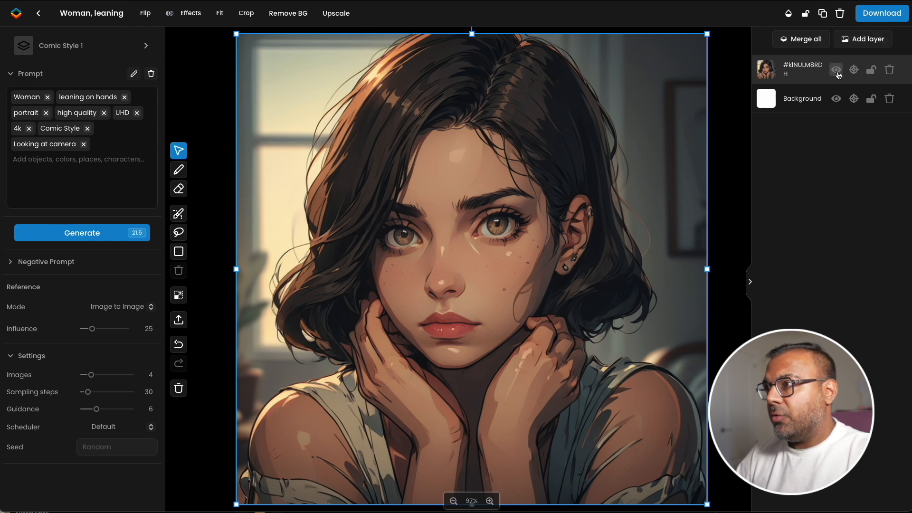
# Duplicate the portrait layer, align the copy with the canvas, hide the original layer and select the copy
pyautogui.click(819, 16)
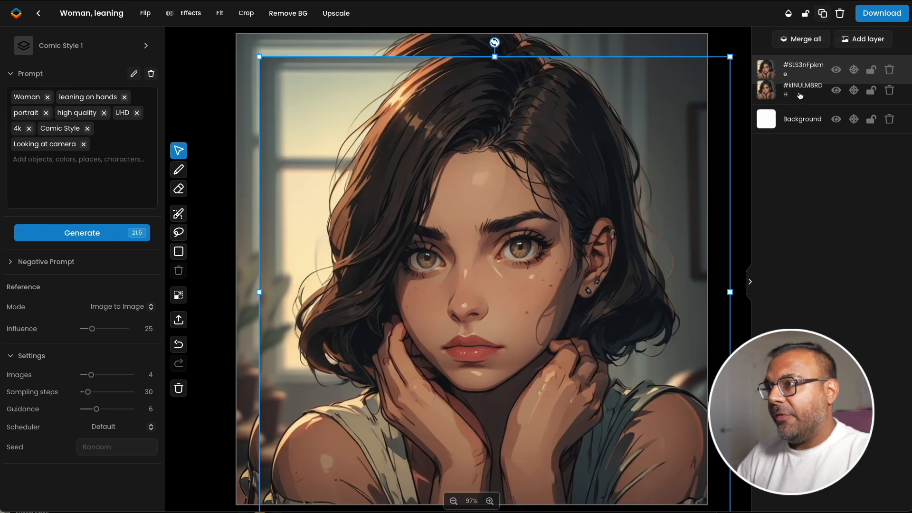
pyautogui.moveTo(522, 208); pyautogui.dragTo(502, 187)
pyautogui.click(836, 99)
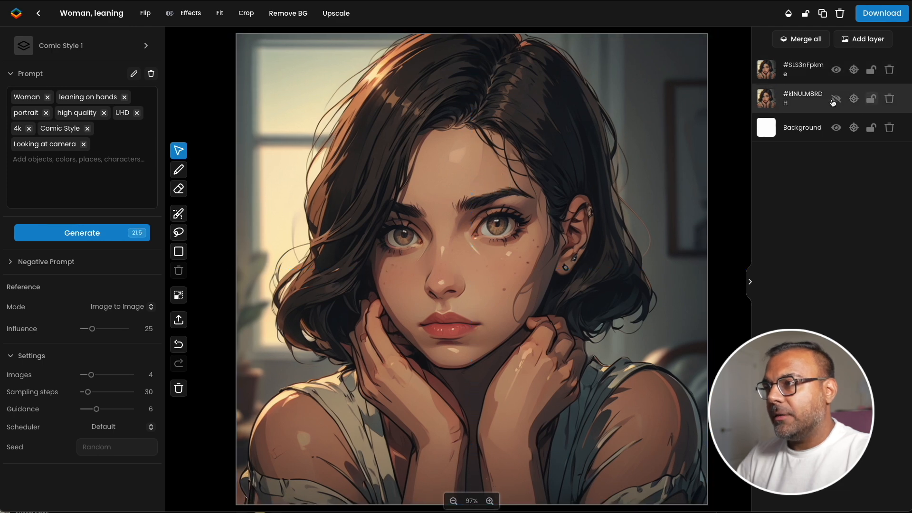
pyautogui.doubleClick(816, 77)
pyautogui.click(901, 53)
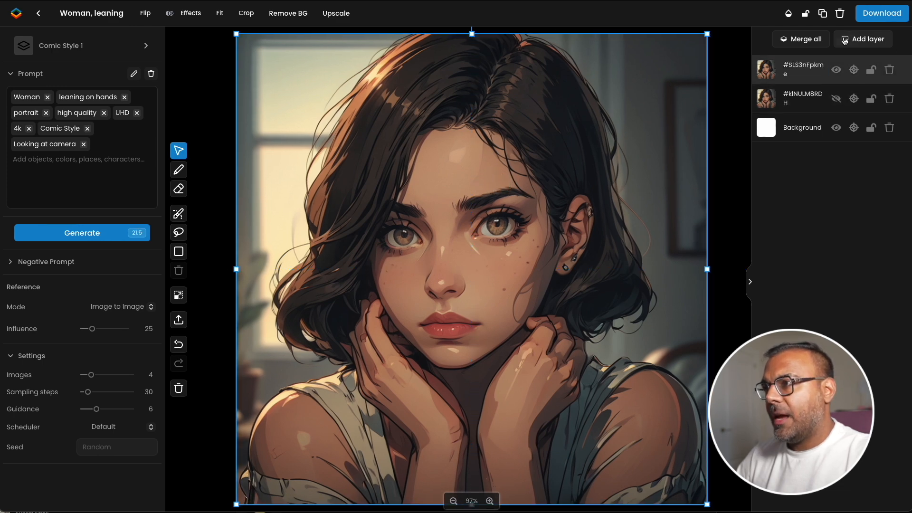
# Add a new layer and draw thin outlines across both wrists with a fully opaque black brush (#000000FF)
pyautogui.click(862, 39)
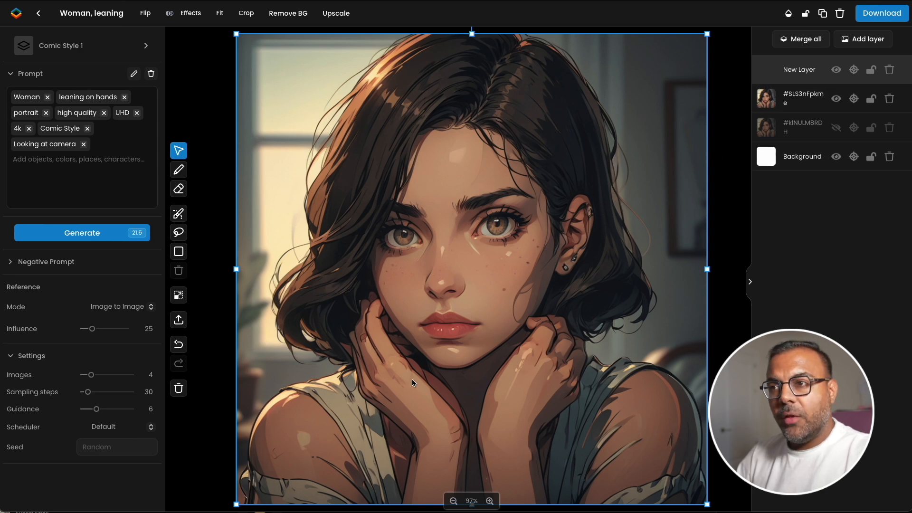
pyautogui.click(179, 170)
pyautogui.moveTo(183, 194)
pyautogui.mouseDown()
pyautogui.moveTo(179, 184)
pyautogui.moveTo(180, 198)
pyautogui.mouseUp()
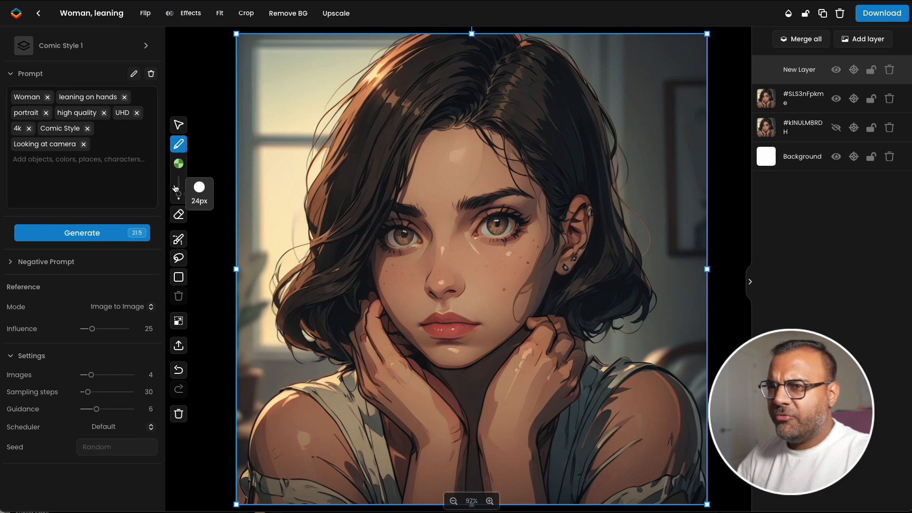
pyautogui.click(179, 165)
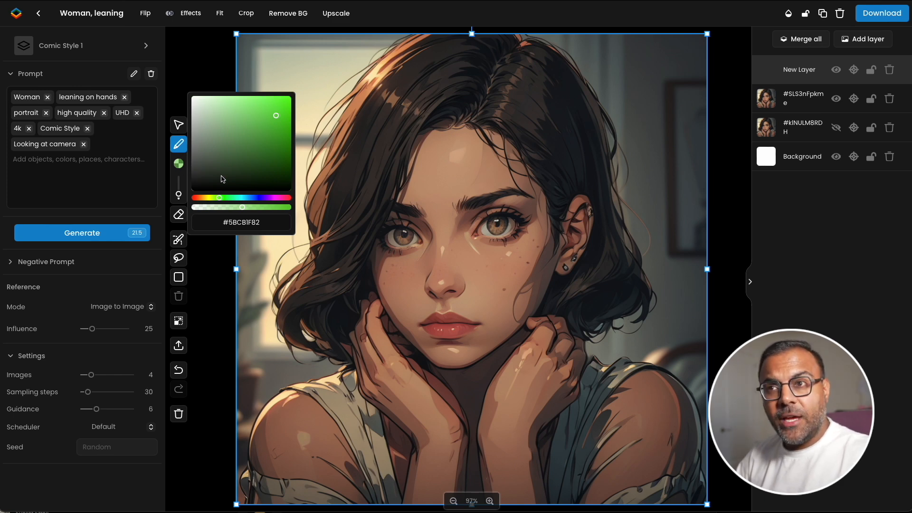
pyautogui.moveTo(245, 210); pyautogui.dragTo(292, 213)
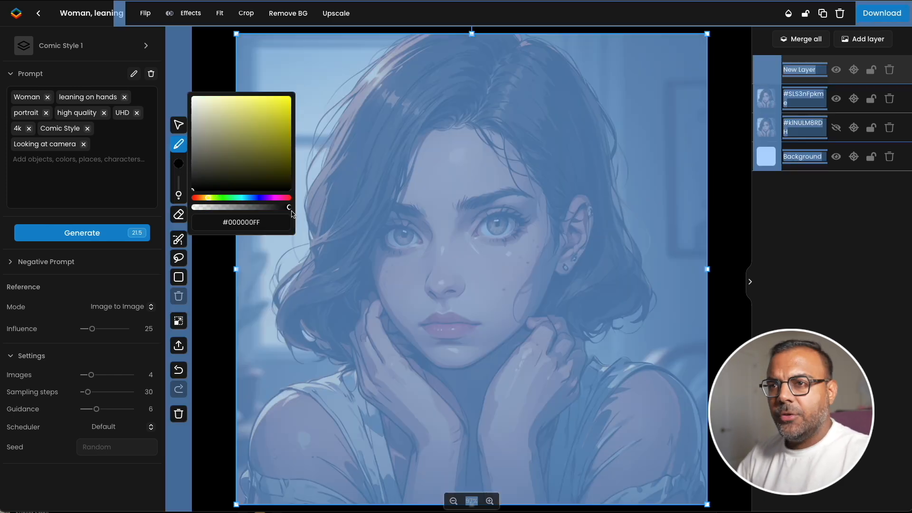
pyautogui.click(718, 227)
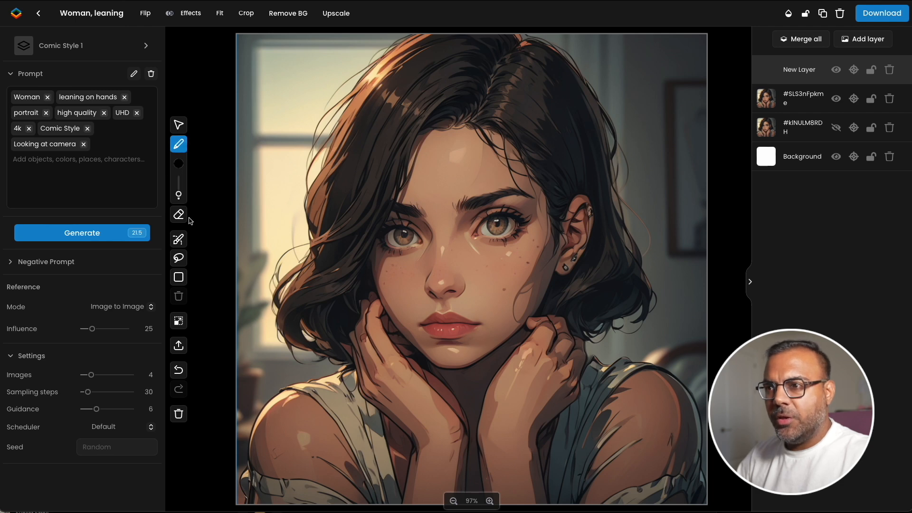
pyautogui.moveTo(179, 195); pyautogui.dragTo(179, 196)
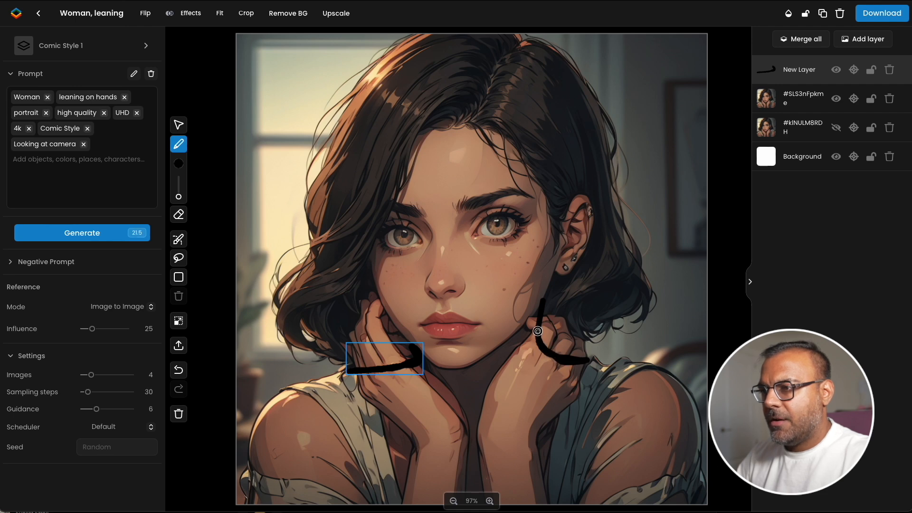
# Paint over both forearms and the area between them with a larger brown brush (#99592AFF)
pyautogui.click(179, 163)
pyautogui.moveTo(195, 202)
pyautogui.mouseDown()
pyautogui.moveTo(207, 202)
pyautogui.moveTo(198, 202)
pyautogui.mouseUp()
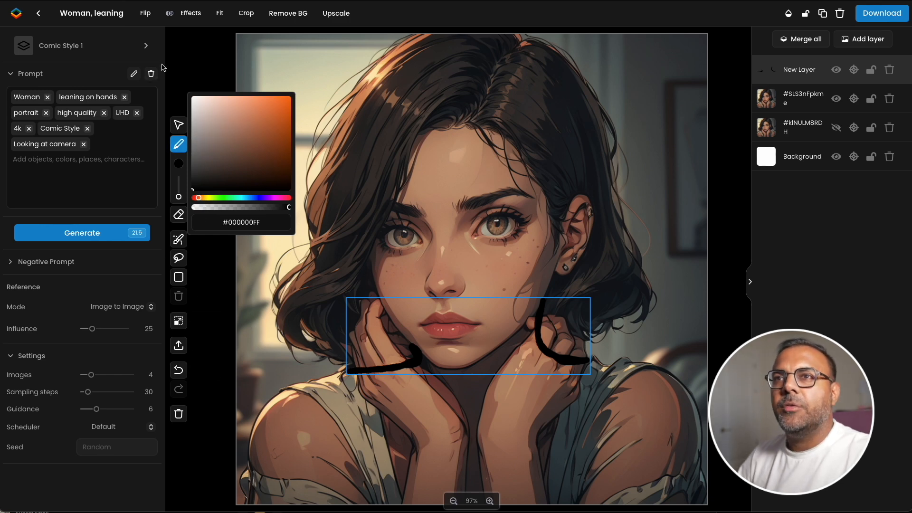
pyautogui.moveTo(215, 145); pyautogui.dragTo(265, 136)
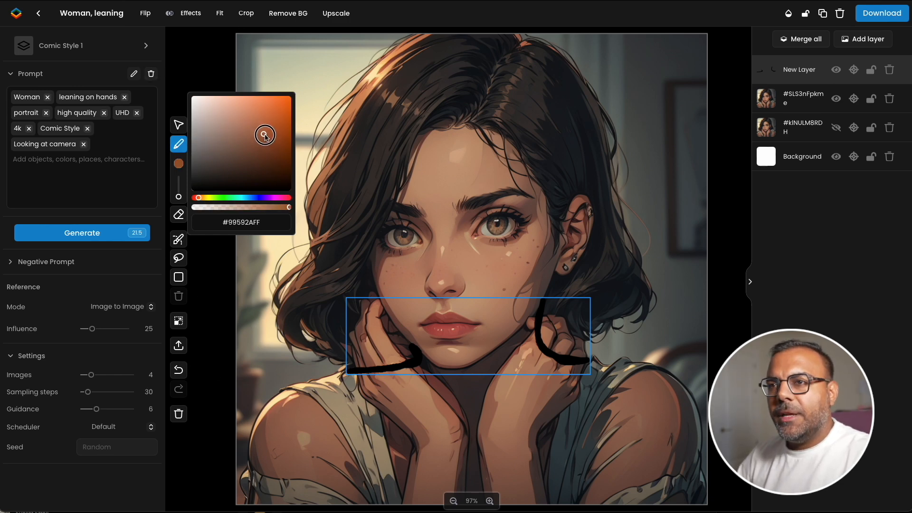
pyautogui.click(438, 379)
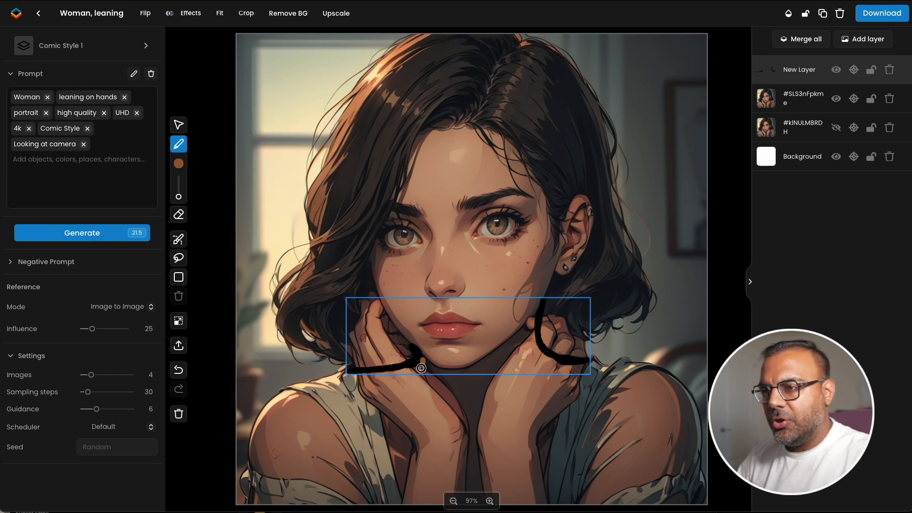
pyautogui.press(']')
pyautogui.moveTo(424, 366)
pyautogui.mouseDown()
pyautogui.moveTo(417, 464)
pyautogui.moveTo(445, 488)
pyautogui.moveTo(545, 369)
pyautogui.moveTo(476, 455)
pyautogui.moveTo(442, 426)
pyautogui.moveTo(424, 378)
pyautogui.moveTo(463, 429)
pyautogui.moveTo(483, 405)
pyautogui.moveTo(489, 440)
pyautogui.moveTo(510, 427)
pyautogui.moveTo(512, 463)
pyautogui.moveTo(538, 436)
pyautogui.moveTo(529, 481)
pyautogui.mouseUp()
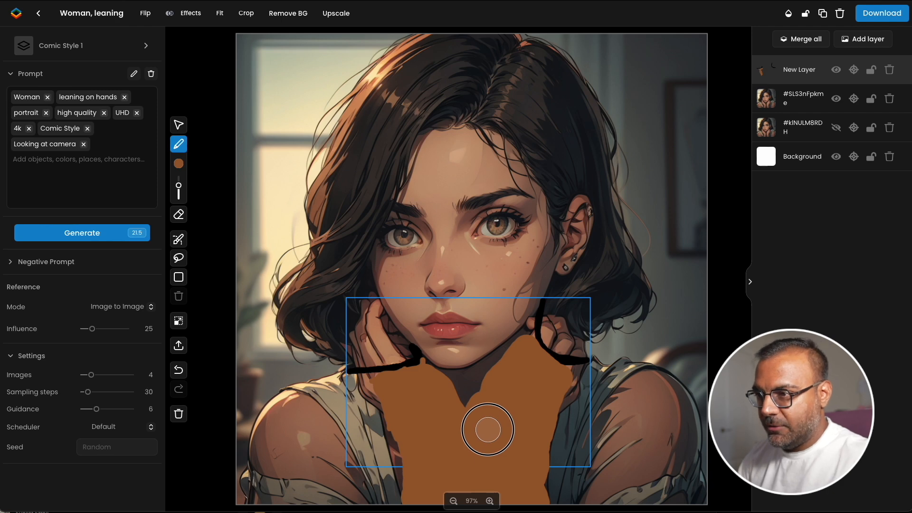
pyautogui.moveTo(488, 430); pyautogui.dragTo(507, 414)
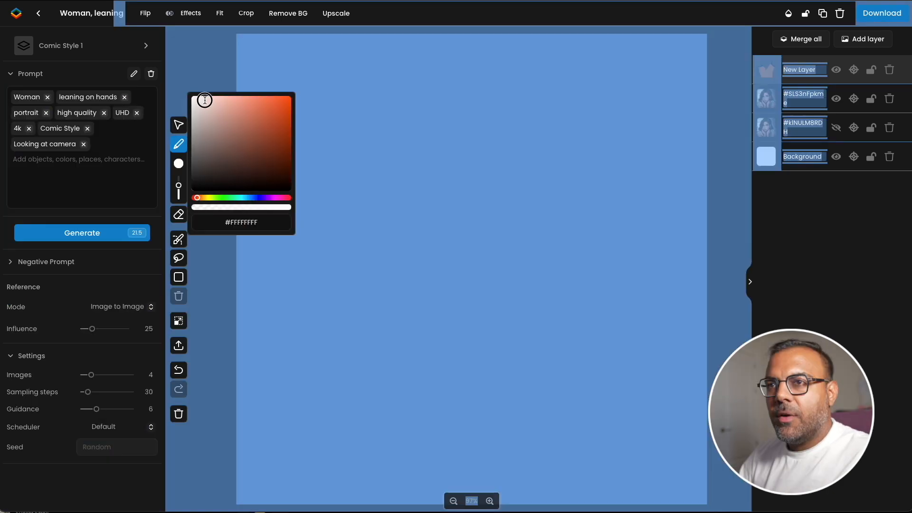
# Paint a thick white stripe (#FFFFFFFF) down each outer edge of the brown area to stand in for the top
pyautogui.moveTo(204, 100); pyautogui.dragTo(191, 96)
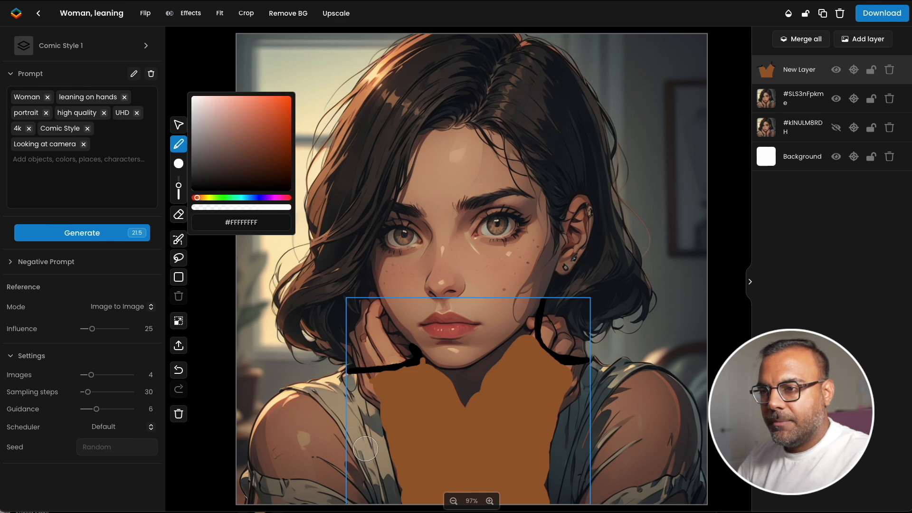
pyautogui.moveTo(359, 387); pyautogui.dragTo(394, 493)
pyautogui.click(178, 370)
pyautogui.moveTo(563, 494); pyautogui.dragTo(577, 373)
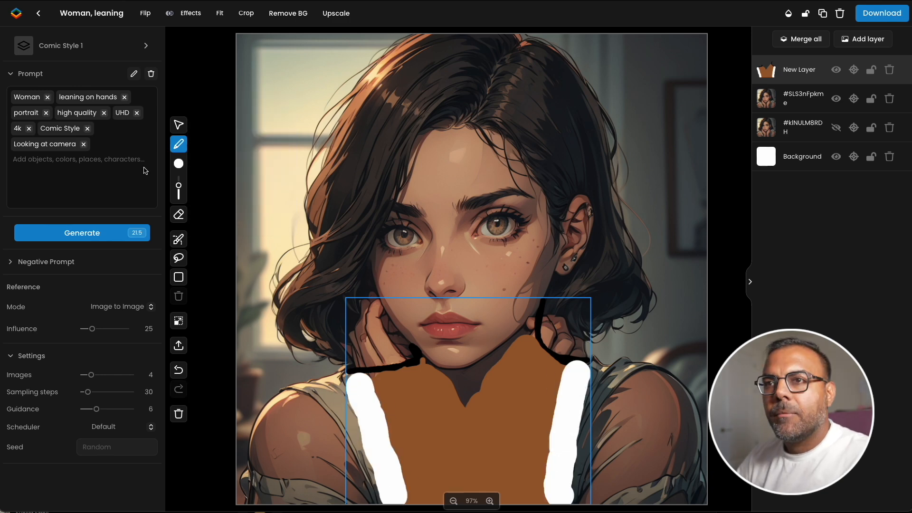
# Repaint the brown area in a lighter orange-brown, using a smaller brush for the edges beside the chin and hands
pyautogui.click(178, 163)
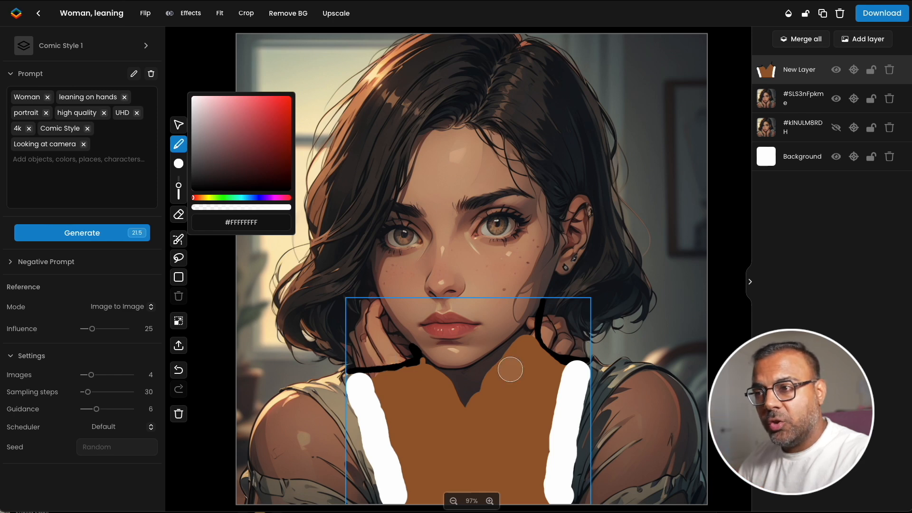
pyautogui.moveTo(194, 197); pyautogui.dragTo(201, 197)
pyautogui.click(267, 122)
pyautogui.moveTo(485, 413)
pyautogui.mouseDown()
pyautogui.moveTo(541, 423)
pyautogui.moveTo(443, 479)
pyautogui.moveTo(468, 485)
pyautogui.mouseUp()
pyautogui.moveTo(179, 186); pyautogui.dragTo(179, 195)
pyautogui.moveTo(531, 323)
pyautogui.mouseDown()
pyautogui.moveTo(507, 369)
pyautogui.moveTo(490, 378)
pyautogui.mouseUp()
pyautogui.click(423, 364)
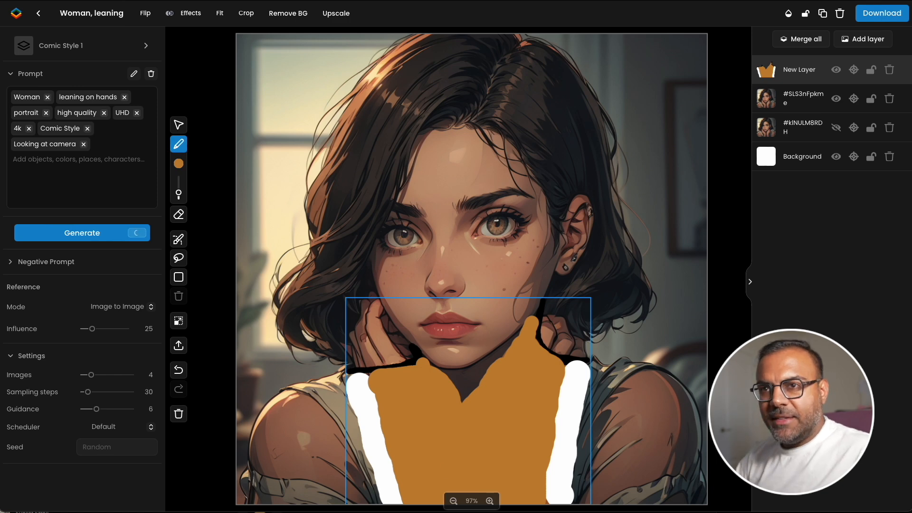
# Brush an inpaint mask over the painted chest area, the white stripes and both hands
pyautogui.click(179, 241)
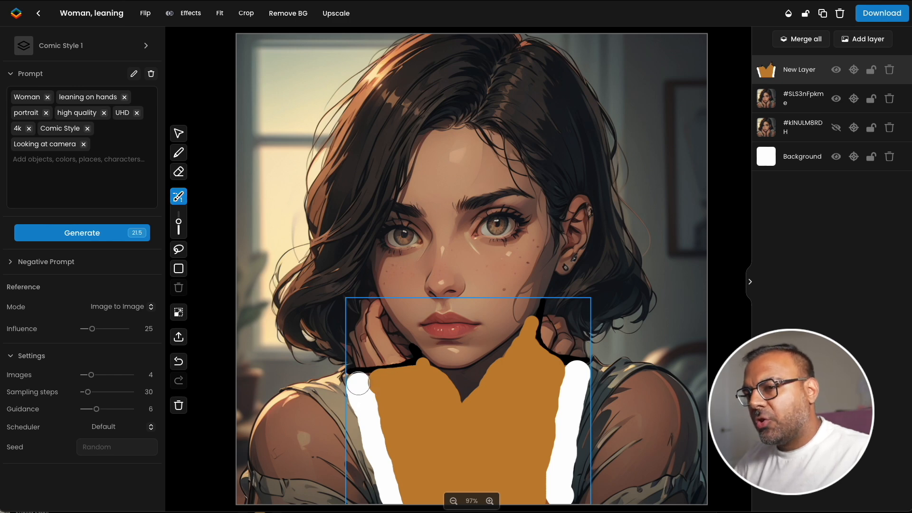
pyautogui.moveTo(357, 384)
pyautogui.mouseDown()
pyautogui.moveTo(378, 382)
pyautogui.moveTo(355, 377)
pyautogui.moveTo(412, 370)
pyautogui.moveTo(411, 356)
pyautogui.moveTo(424, 378)
pyautogui.moveTo(415, 364)
pyautogui.moveTo(453, 379)
pyautogui.moveTo(510, 353)
pyautogui.moveTo(575, 352)
pyautogui.moveTo(554, 324)
pyautogui.moveTo(544, 393)
pyautogui.moveTo(552, 411)
pyautogui.moveTo(569, 370)
pyautogui.moveTo(580, 375)
pyautogui.moveTo(561, 486)
pyautogui.moveTo(568, 431)
pyautogui.moveTo(539, 471)
pyautogui.moveTo(521, 454)
pyautogui.moveTo(534, 362)
pyautogui.moveTo(511, 393)
pyautogui.moveTo(497, 399)
pyautogui.moveTo(520, 372)
pyautogui.moveTo(469, 407)
pyautogui.moveTo(458, 404)
pyautogui.moveTo(480, 395)
pyautogui.moveTo(362, 393)
pyautogui.moveTo(379, 442)
pyautogui.moveTo(357, 389)
pyautogui.moveTo(392, 492)
pyautogui.moveTo(390, 485)
pyautogui.moveTo(428, 496)
pyautogui.moveTo(405, 483)
pyautogui.moveTo(414, 461)
pyautogui.moveTo(397, 414)
pyautogui.moveTo(418, 412)
pyautogui.moveTo(489, 421)
pyautogui.moveTo(422, 414)
pyautogui.moveTo(392, 424)
pyautogui.moveTo(397, 443)
pyautogui.moveTo(426, 430)
pyautogui.moveTo(454, 444)
pyautogui.moveTo(502, 442)
pyautogui.moveTo(506, 452)
pyautogui.moveTo(480, 473)
pyautogui.moveTo(508, 467)
pyautogui.moveTo(534, 491)
pyautogui.moveTo(418, 393)
pyautogui.mouseUp()
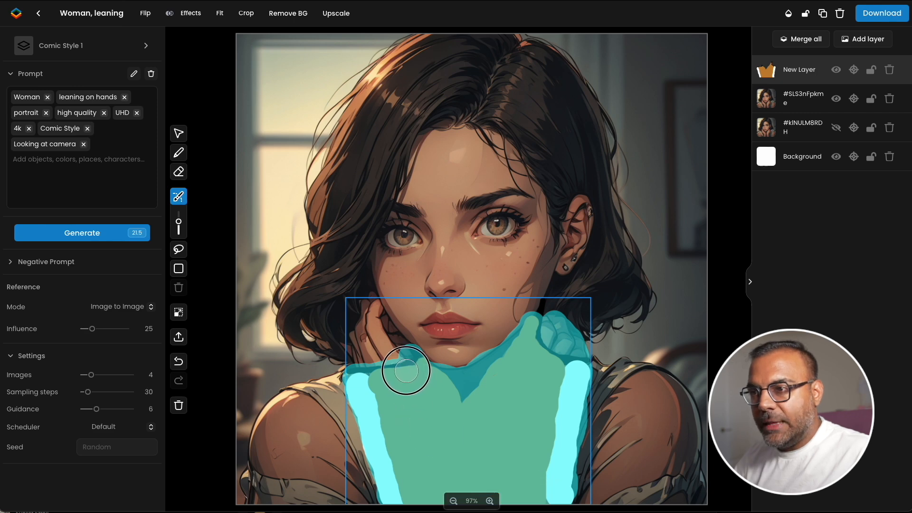
pyautogui.moveTo(403, 362)
pyautogui.mouseDown()
pyautogui.moveTo(376, 314)
pyautogui.moveTo(362, 310)
pyautogui.moveTo(373, 344)
pyautogui.moveTo(365, 339)
pyautogui.moveTo(367, 361)
pyautogui.moveTo(369, 305)
pyautogui.moveTo(374, 390)
pyautogui.mouseUp()
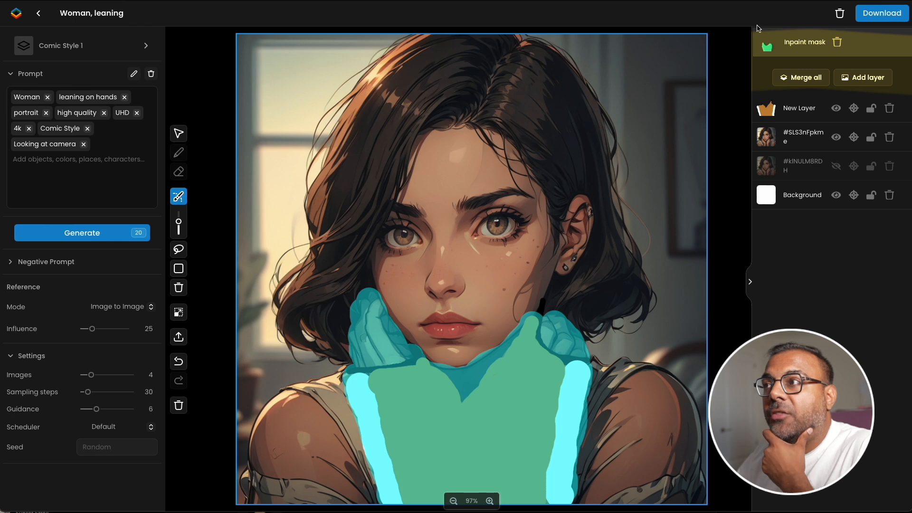
# Remove "leaning on hands" from the prompt and generate inpaint variations of the masked area
pyautogui.click(124, 97)
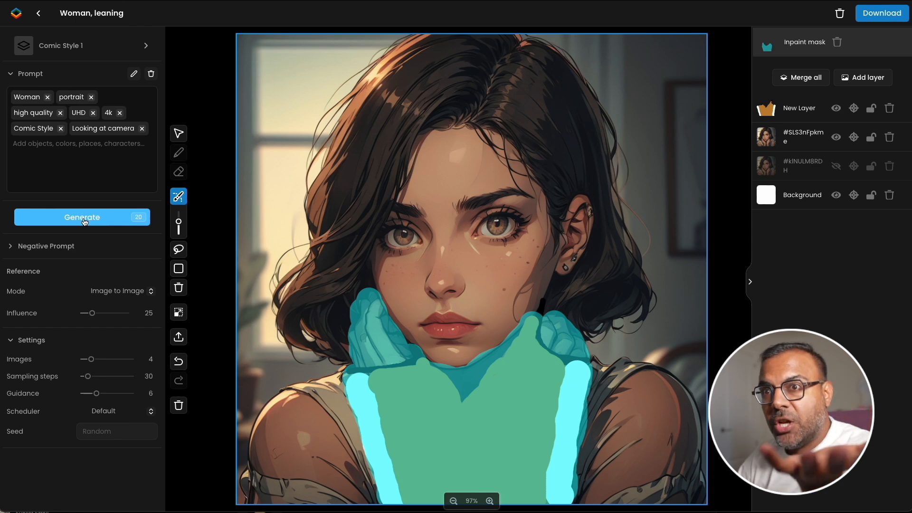
pyautogui.click(84, 219)
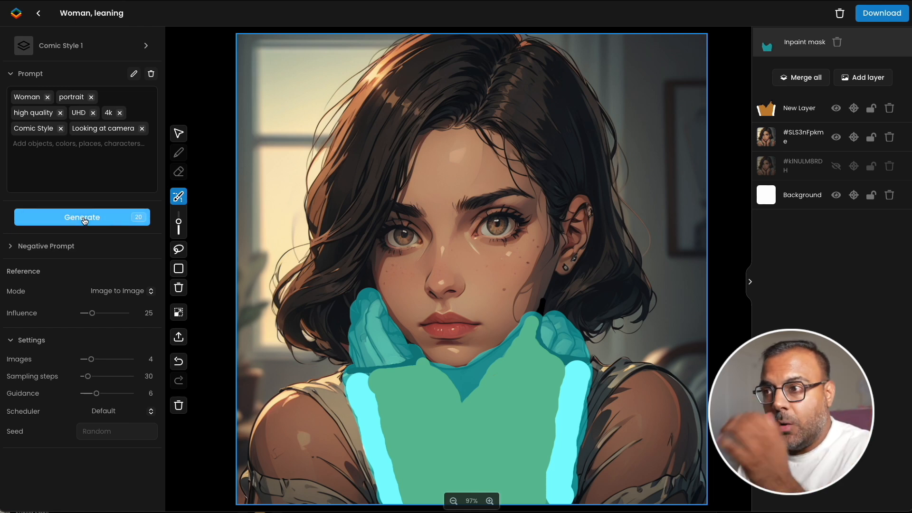
pyautogui.click(84, 218)
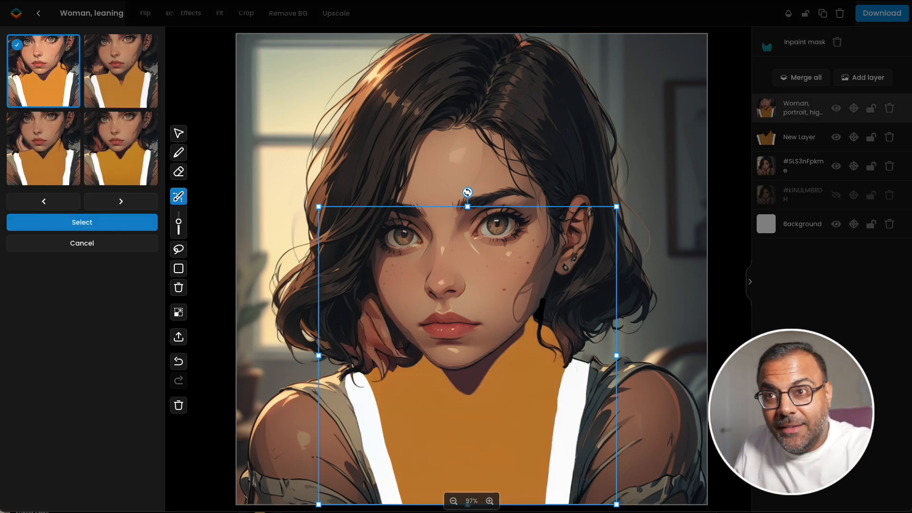
# Preview the generated variations and keep the second one, with no hands beside the face, as a new layer
pyautogui.click(117, 155)
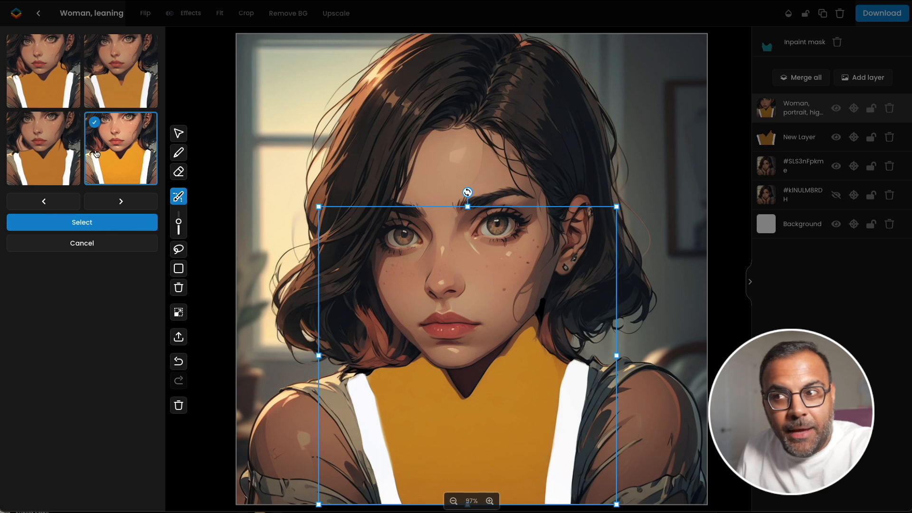
pyautogui.click(43, 156)
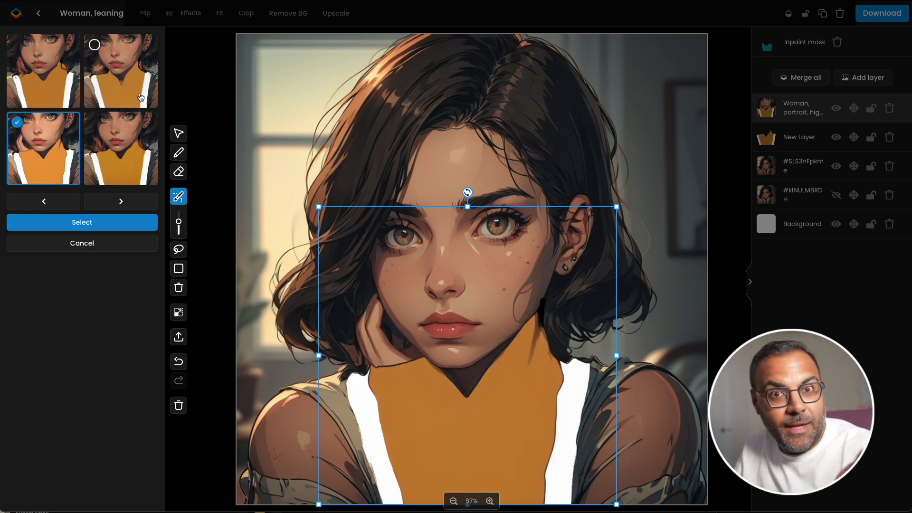
pyautogui.click(122, 89)
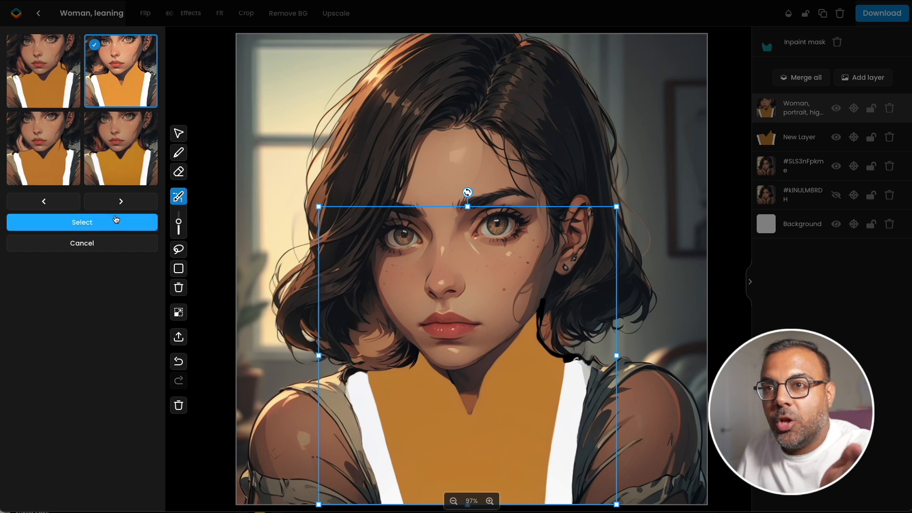
pyautogui.click(116, 221)
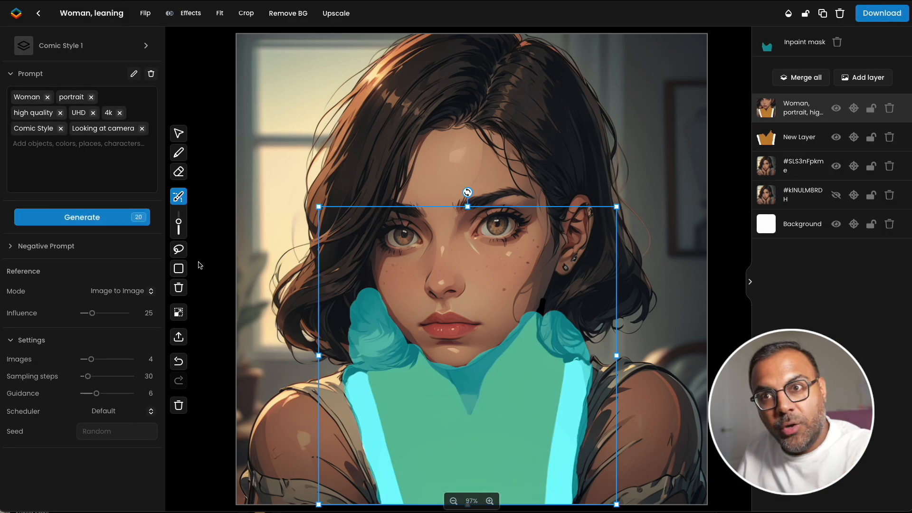
# Replace the old inpaint mask with a freshly brushed one over the orange chest area, both white stripes and the neck edges
pyautogui.click(837, 42)
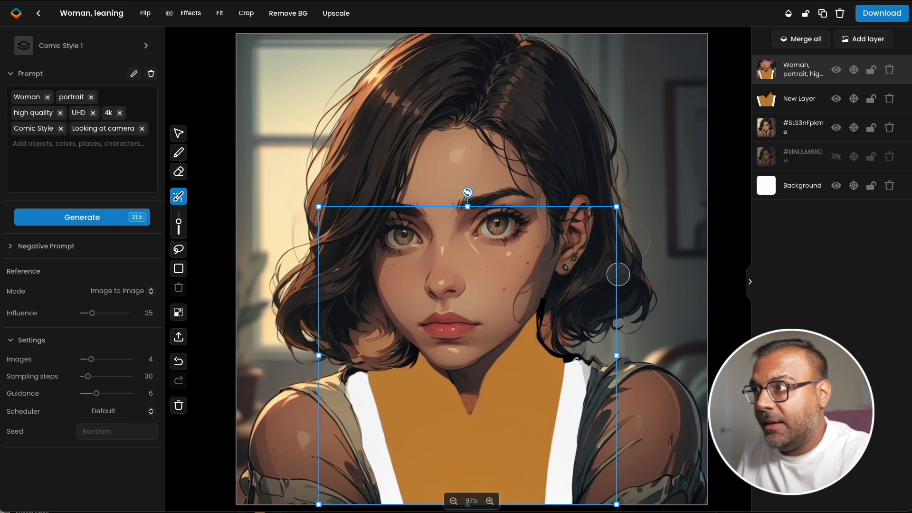
pyautogui.moveTo(346, 380)
pyautogui.mouseDown()
pyautogui.moveTo(416, 364)
pyautogui.moveTo(430, 399)
pyautogui.moveTo(537, 352)
pyautogui.moveTo(544, 310)
pyautogui.moveTo(549, 358)
pyautogui.moveTo(575, 373)
pyautogui.moveTo(464, 465)
pyautogui.moveTo(385, 470)
pyautogui.mouseUp()
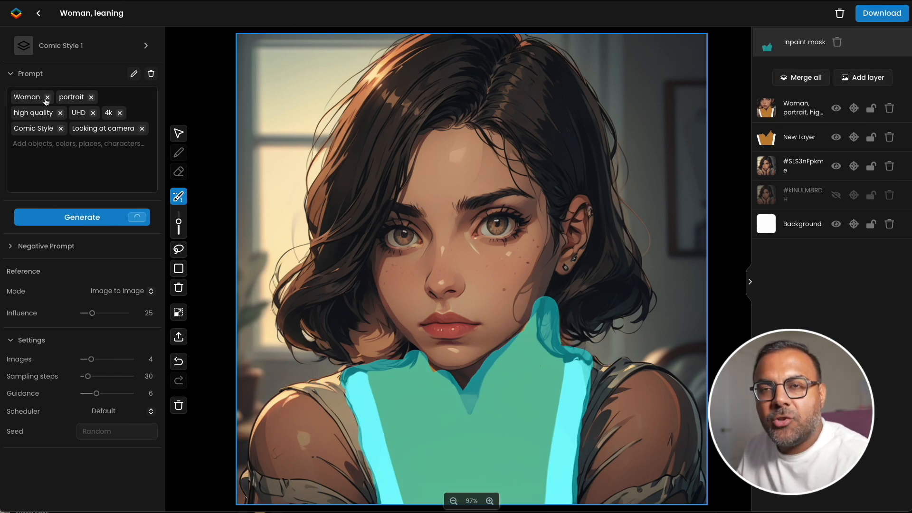
# Swap the "Woman" prompt tag for the clothing terms "Top", "chemise", "clothing" and "shirt"
pyautogui.click(67, 162)
pyautogui.write('Cloth')
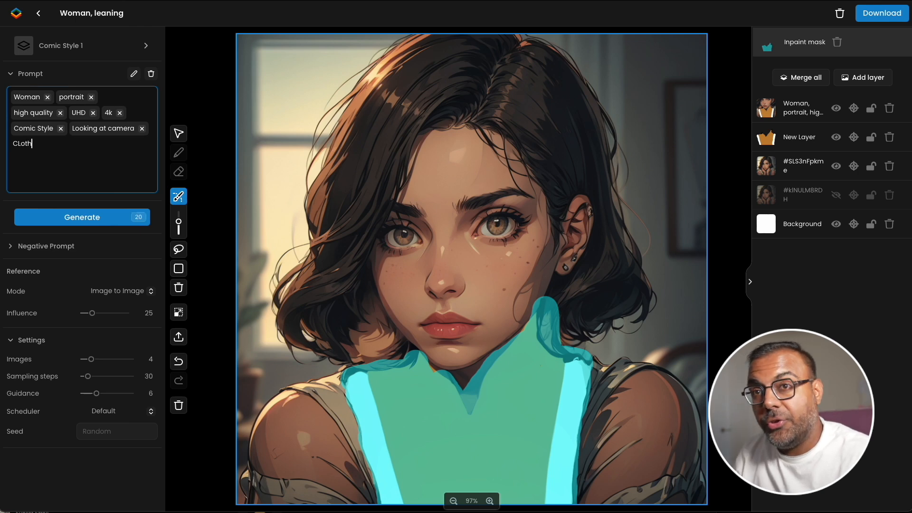
pyautogui.press('BackSpace')
pyautogui.press('BackSpace')
pyautogui.press('BackSpace')
pyautogui.press('BackSpace')
pyautogui.press('BackSpace')
pyautogui.write('Clothes')
pyautogui.press('Return')
pyautogui.click(99, 222)
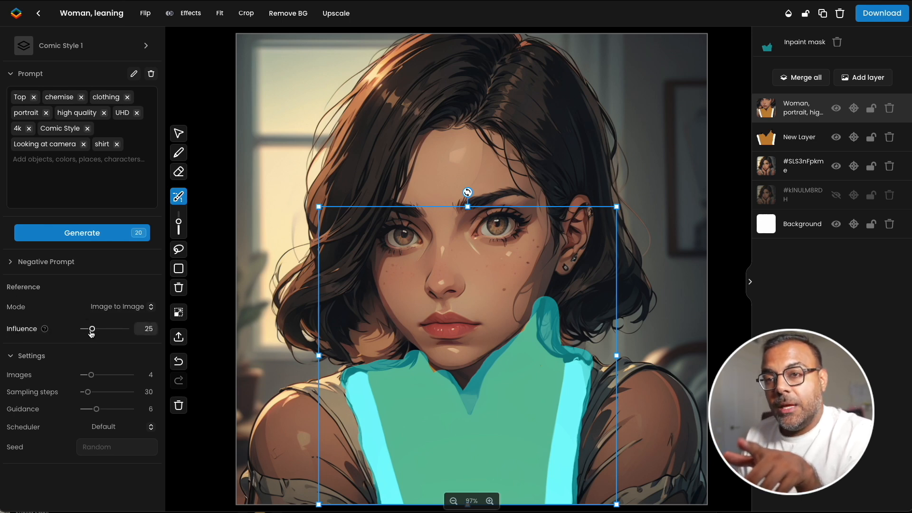
# Set the reference influence to 10 and generate clothing variations on the merged layers, with the mask extended over both shoulders
pyautogui.moveTo(92, 334); pyautogui.dragTo(86, 333)
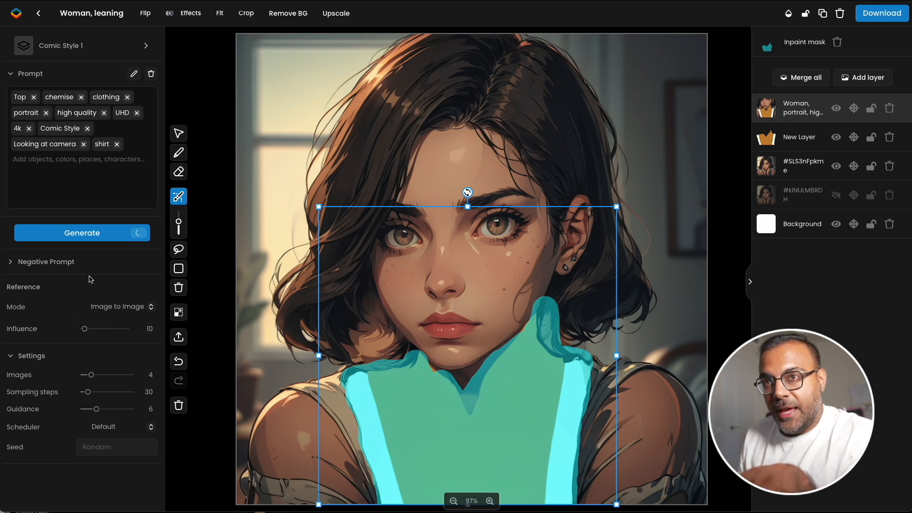
pyautogui.click(90, 237)
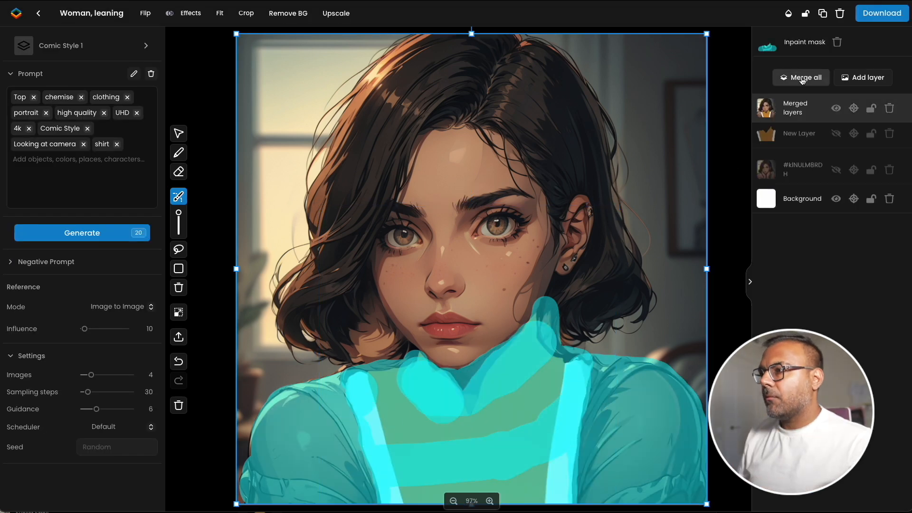
pyautogui.click(103, 232)
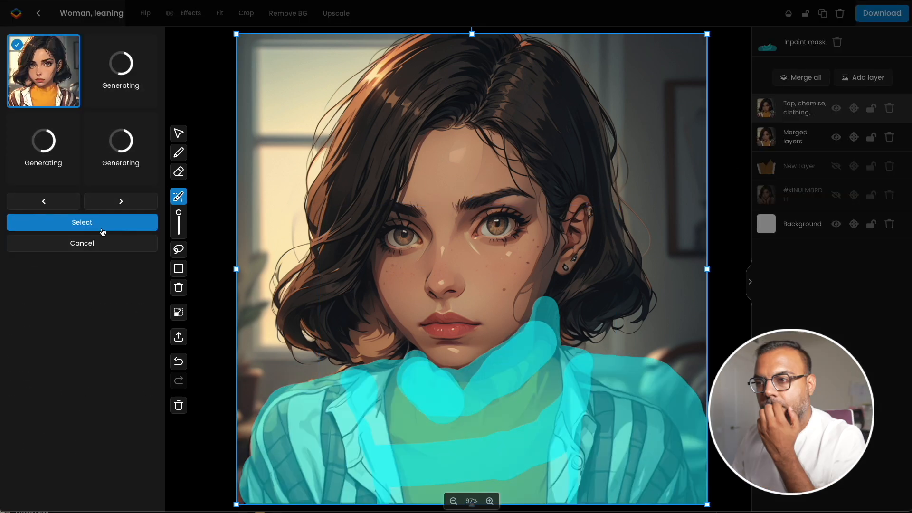
# Compare the four clothing variations, keep the striped-shirt, polka-dot and plaid versions as layers, and delete the inpaint mask
pyautogui.click(69, 167)
pyautogui.click(110, 165)
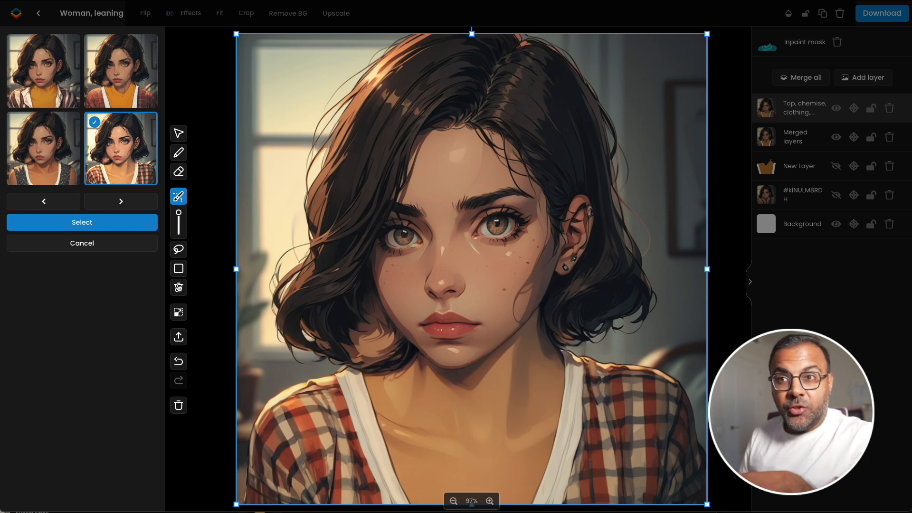
pyautogui.moveTo(104, 101)
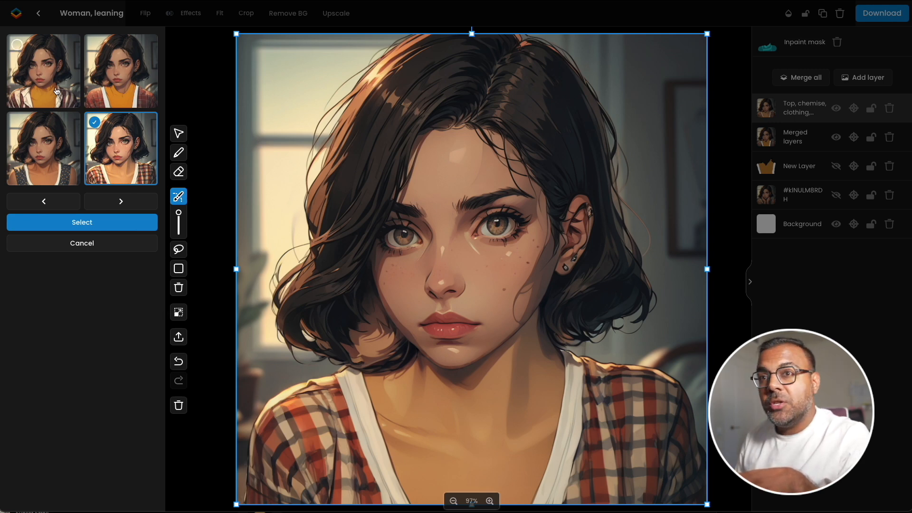
pyautogui.click(42, 84)
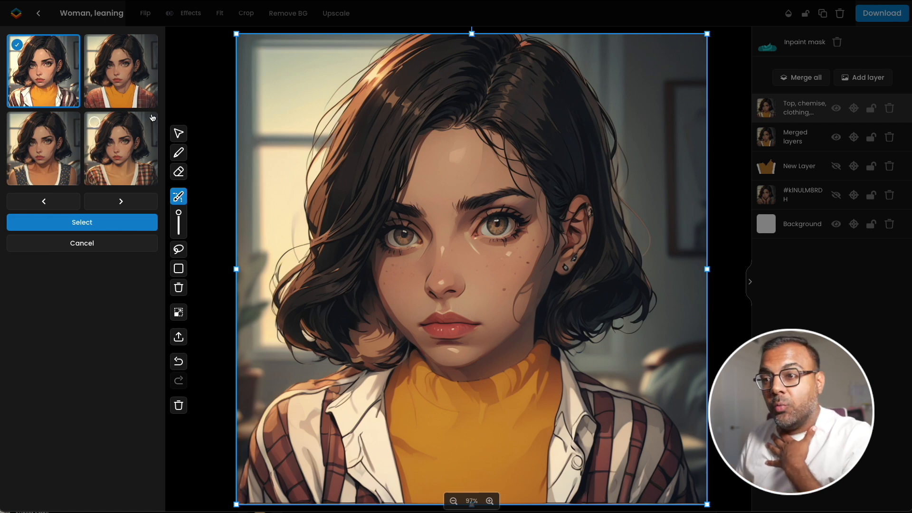
pyautogui.click(138, 82)
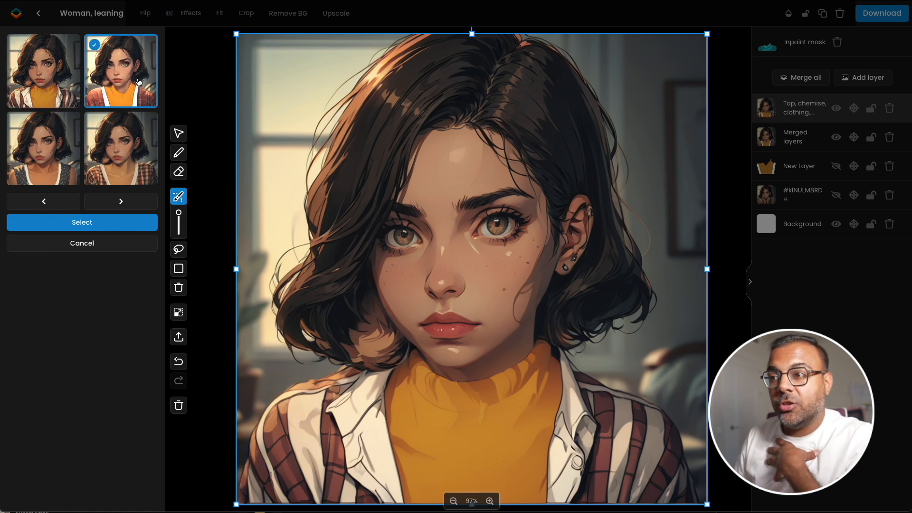
pyautogui.click(51, 162)
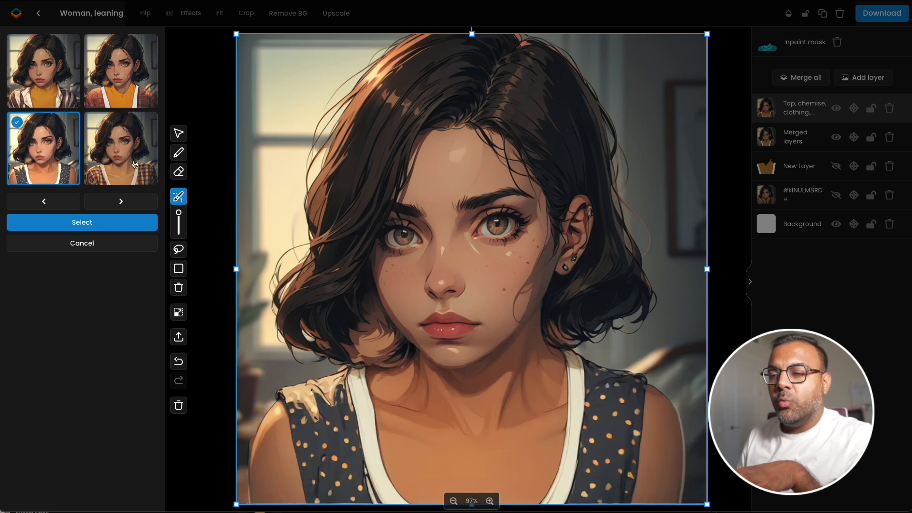
pyautogui.click(134, 163)
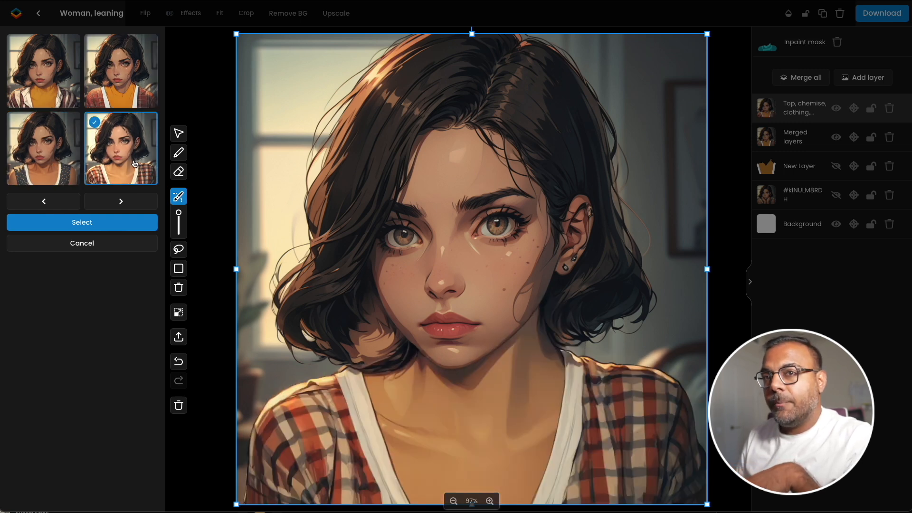
pyautogui.click(18, 124)
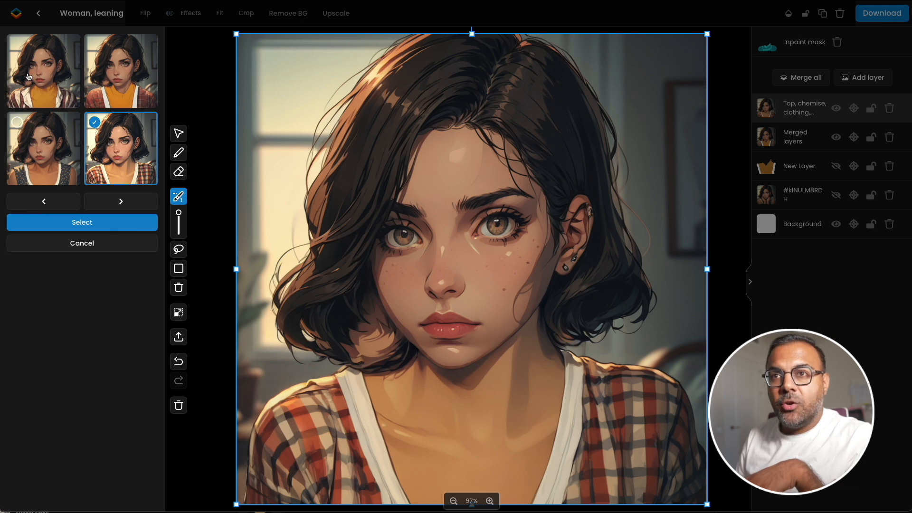
pyautogui.click(18, 45)
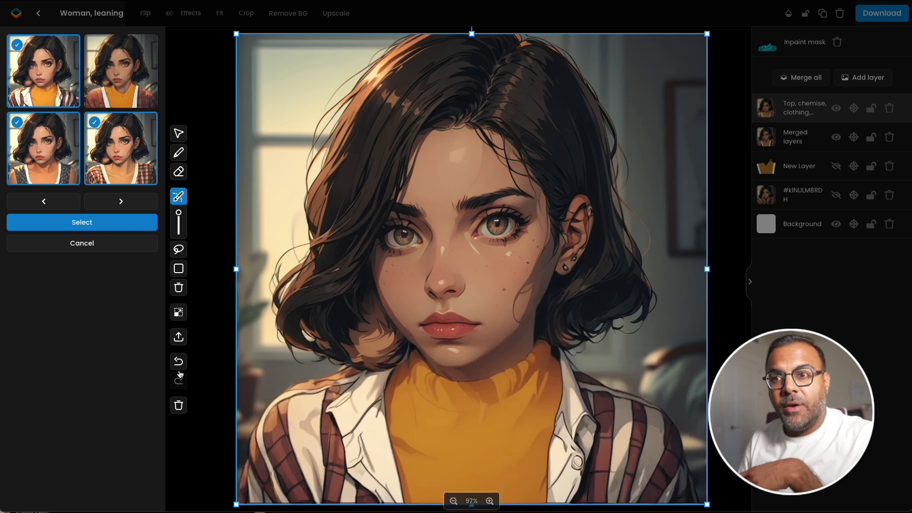
pyautogui.click(127, 224)
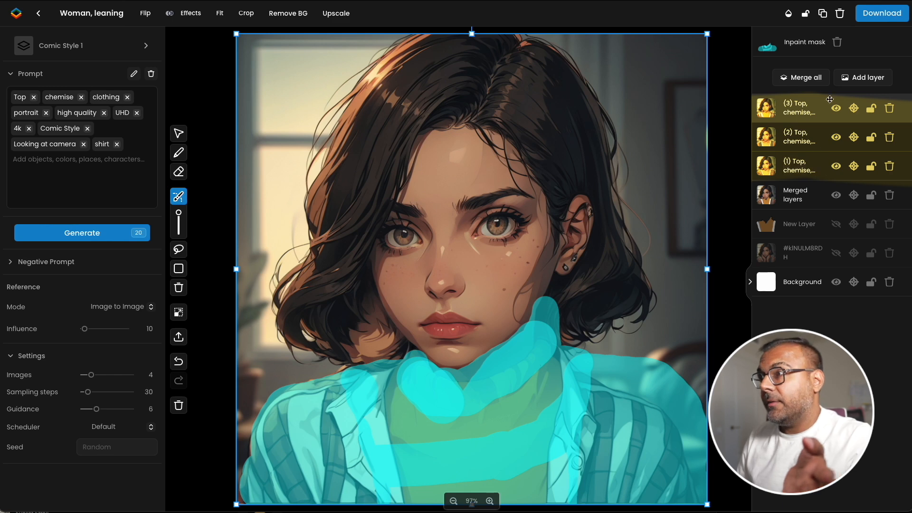
pyautogui.click(838, 42)
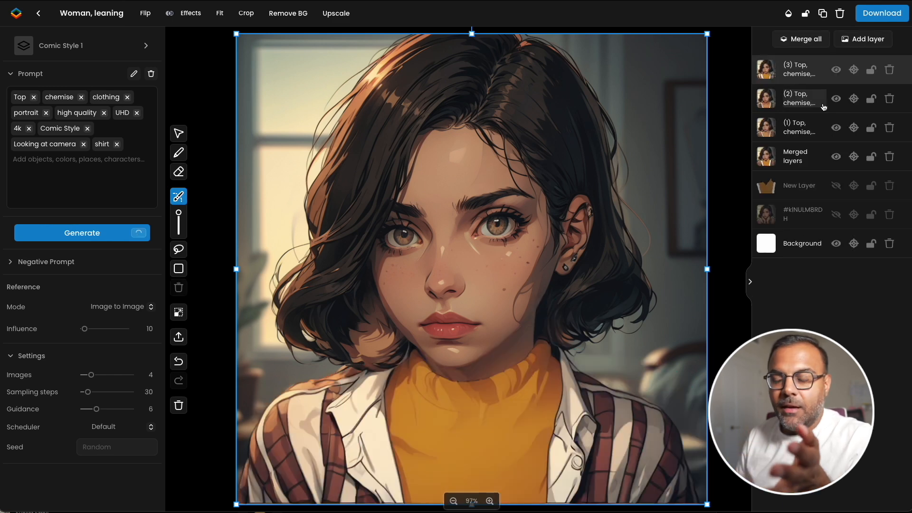